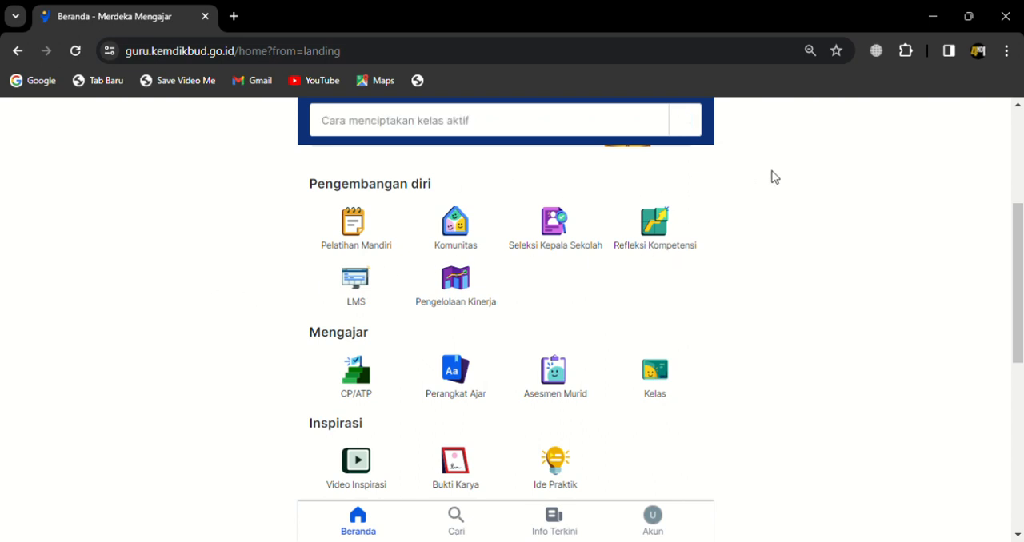
Step: Open Pengelolaan Kinerja from the Pengembangan diri section and continue to the Perencanaan Kinerja form
{"action": "left_click", "coordinate": [465, 293]}
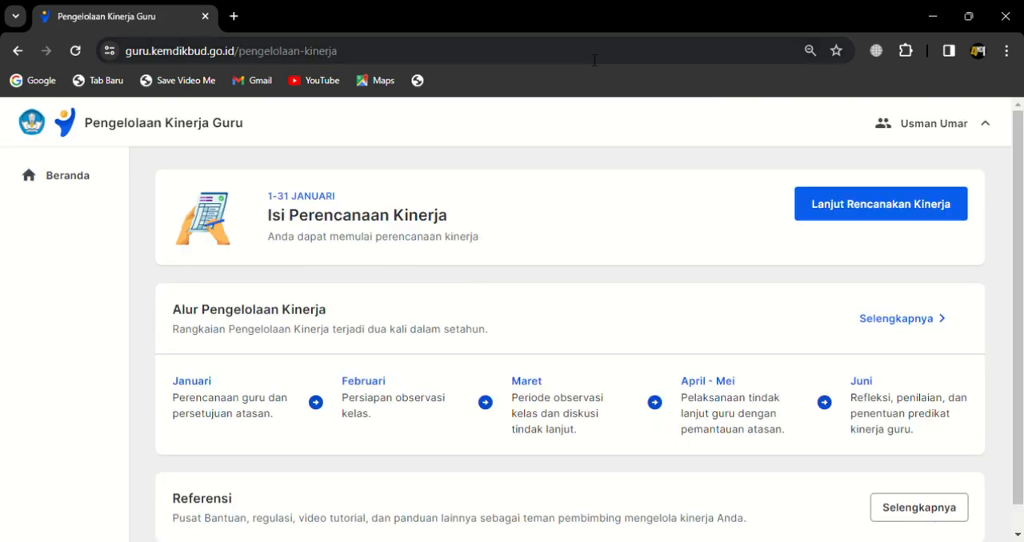
{"action": "scroll", "coordinate": [705, 207], "scroll_direction": "down", "scroll_amount": 1}
{"action": "scroll", "coordinate": [702, 207], "scroll_direction": "up", "scroll_amount": 1}
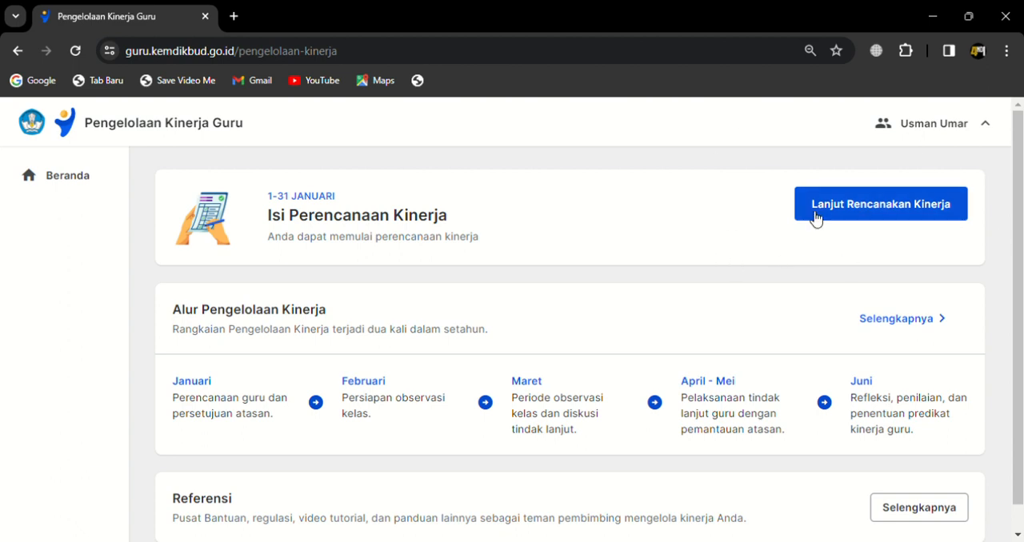
{"action": "left_click", "coordinate": [872, 206]}
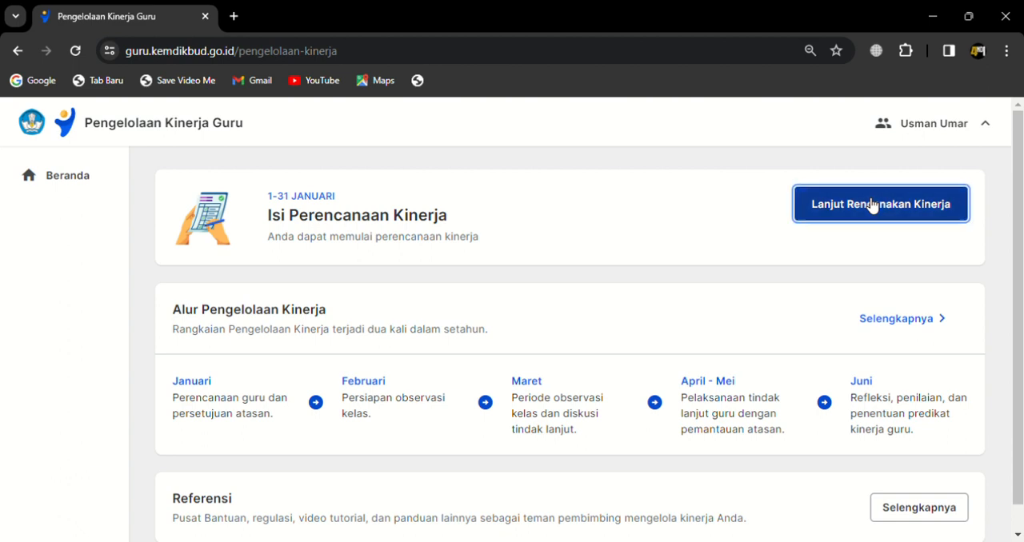
{"action": "scroll", "coordinate": [764, 234], "scroll_direction": "down", "scroll_amount": 1}
{"action": "scroll", "coordinate": [763, 234], "scroll_direction": "up", "scroll_amount": 1}
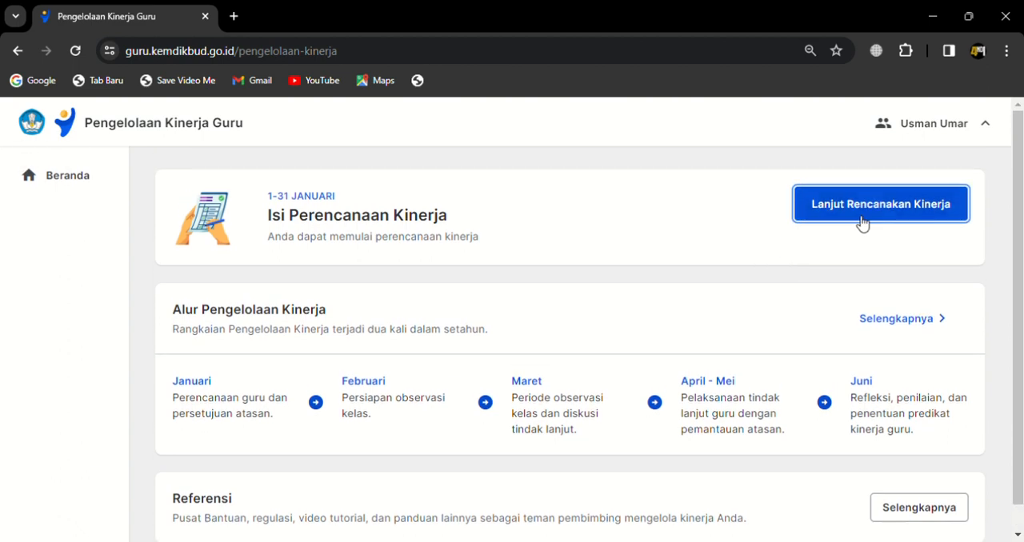
{"action": "left_click", "coordinate": [860, 218]}
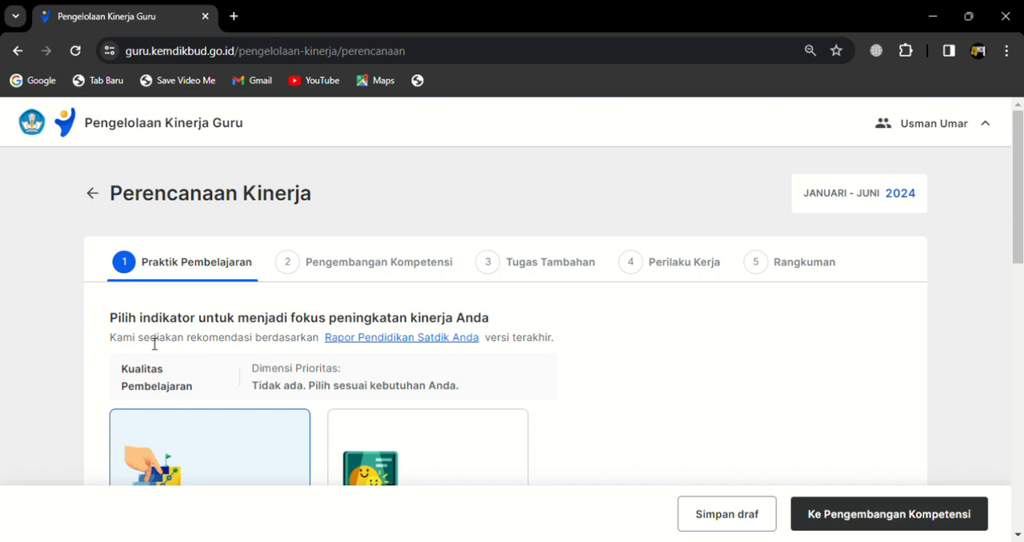
Step: Select Penerapan Disiplin Positif as the performance focus indicator and proceed to the Pengembangan Kompetensi stage
{"action": "scroll", "coordinate": [88, 358], "scroll_direction": "down", "scroll_amount": 4}
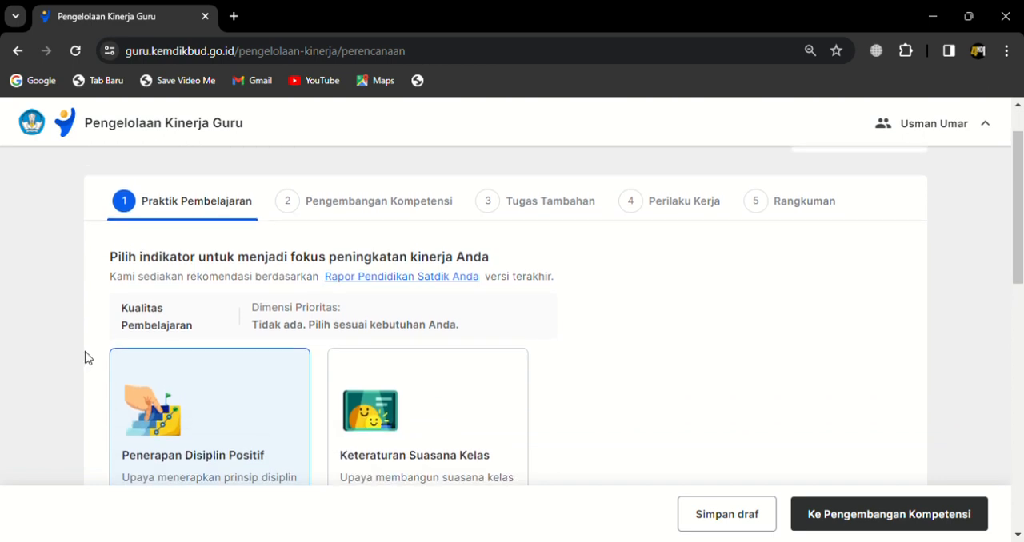
{"action": "scroll", "coordinate": [88, 358], "scroll_direction": "down", "scroll_amount": 5}
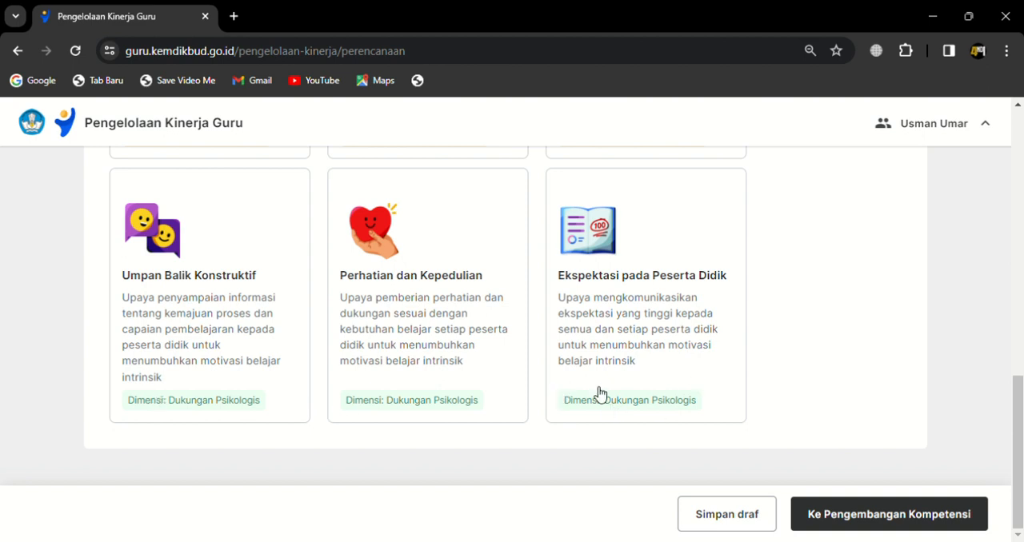
{"action": "scroll", "coordinate": [269, 398], "scroll_direction": "up", "scroll_amount": 1}
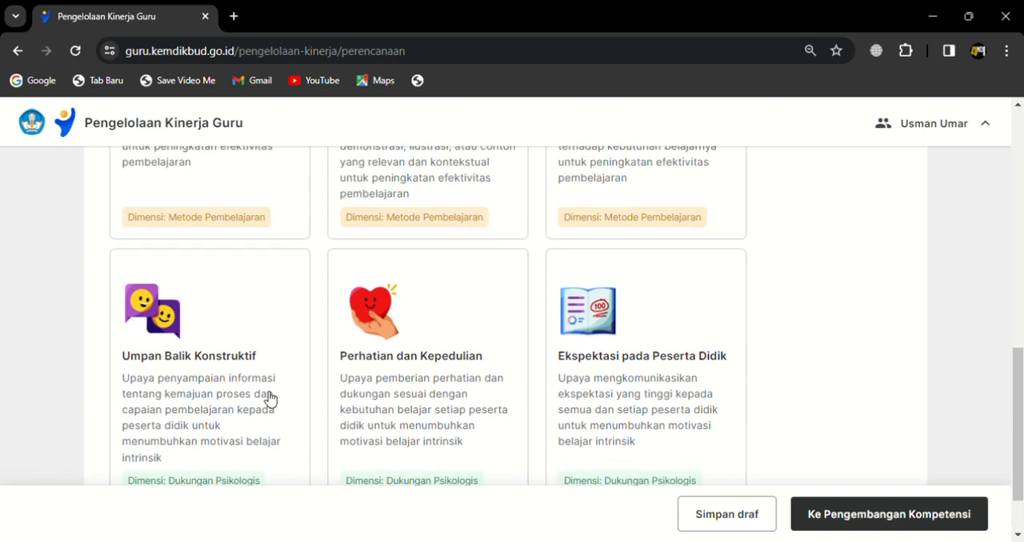
{"action": "scroll", "coordinate": [192, 416], "scroll_direction": "up", "scroll_amount": 3}
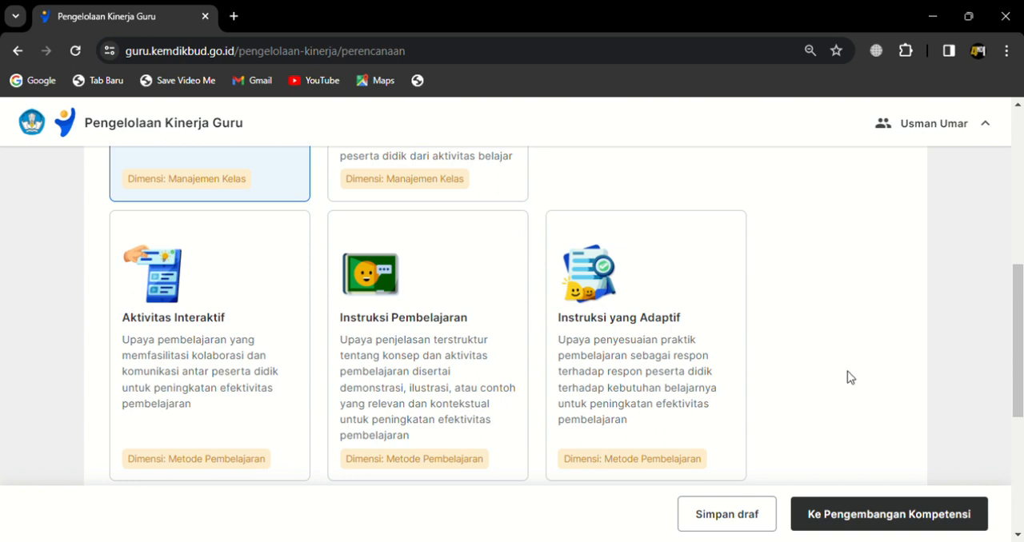
{"action": "scroll", "coordinate": [846, 377], "scroll_direction": "up", "scroll_amount": 1}
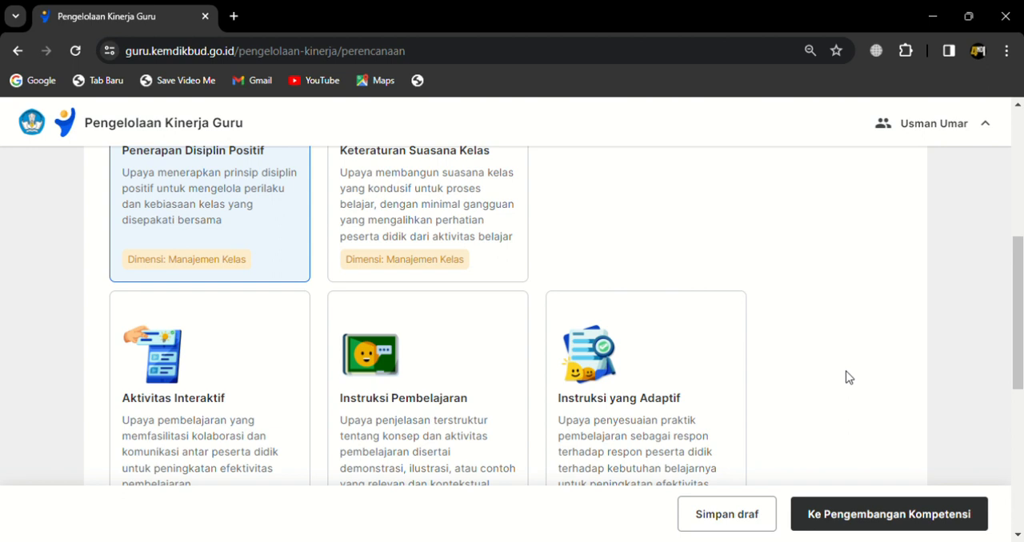
{"action": "scroll", "coordinate": [849, 377], "scroll_direction": "up", "scroll_amount": 3}
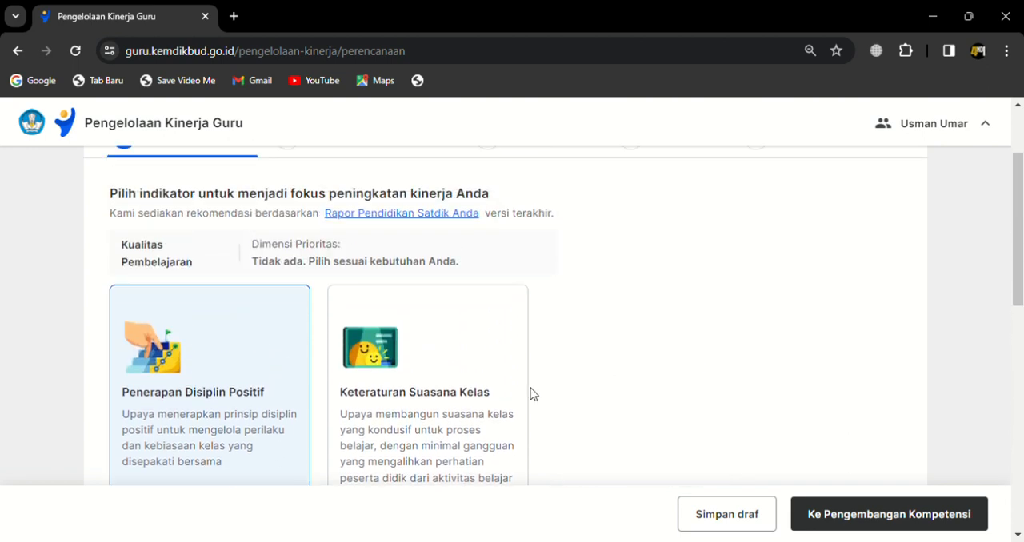
{"action": "scroll", "coordinate": [860, 370], "scroll_direction": "down", "scroll_amount": 2}
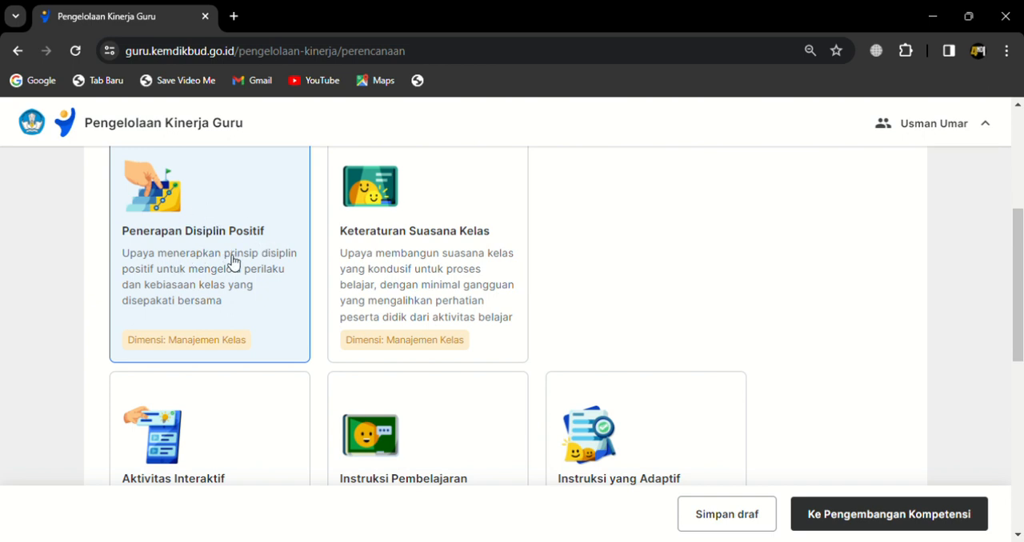
{"action": "left_click", "coordinate": [473, 297]}
{"action": "left_click", "coordinate": [197, 272]}
{"action": "scroll", "coordinate": [394, 336], "scroll_direction": "up", "scroll_amount": 3}
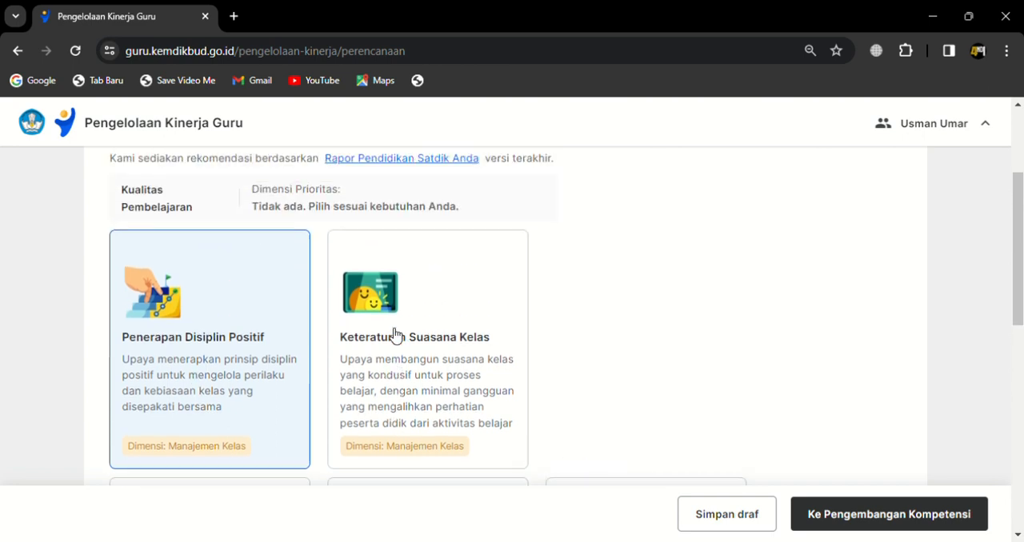
{"action": "scroll", "coordinate": [394, 336], "scroll_direction": "up", "scroll_amount": 1}
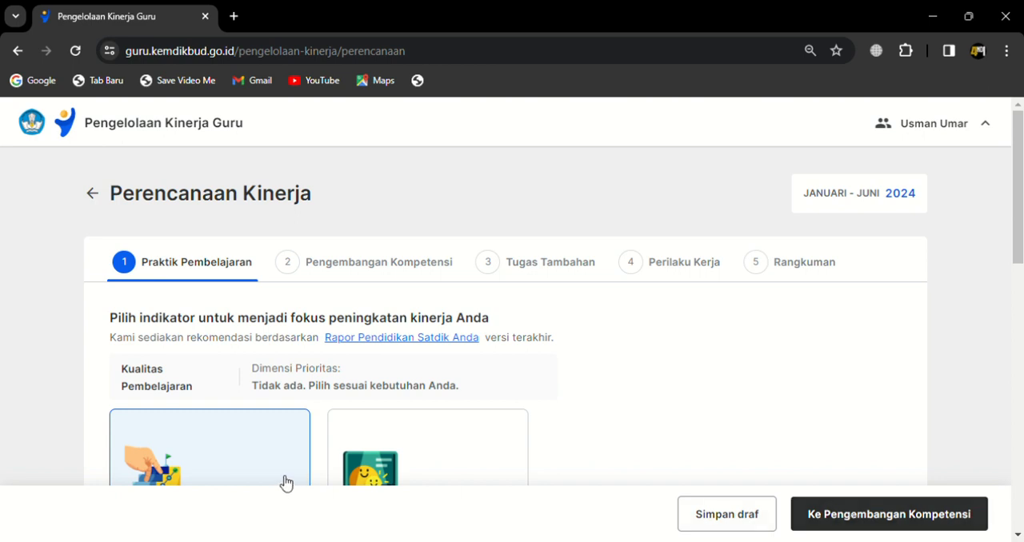
{"action": "left_click", "coordinate": [828, 520]}
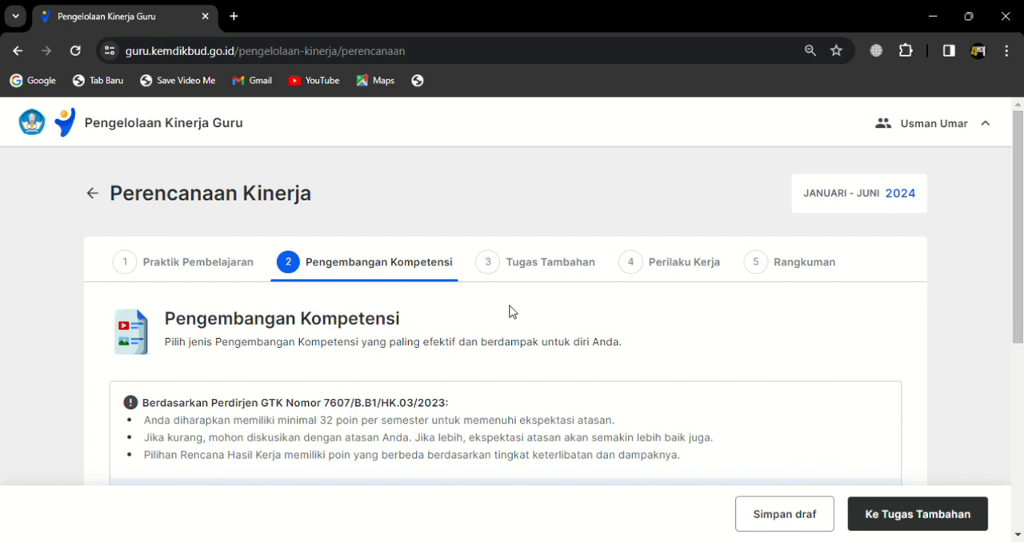
Step: Delete the existing Penelaah Aksi Nyata selection from the first Rencana Hasil Kerja entry
{"action": "scroll", "coordinate": [512, 312], "scroll_direction": "down", "scroll_amount": 1}
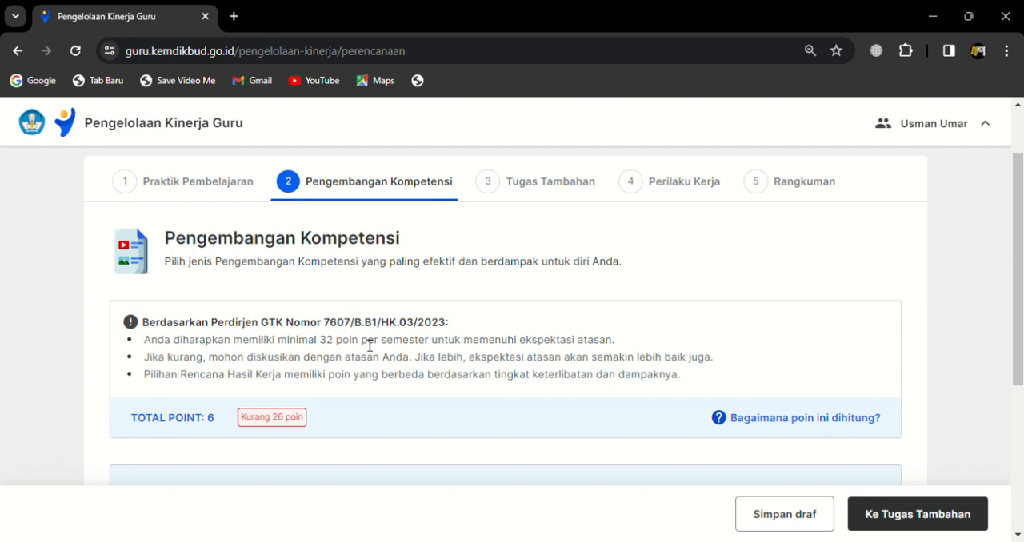
{"action": "scroll", "coordinate": [350, 340], "scroll_direction": "down", "scroll_amount": 2}
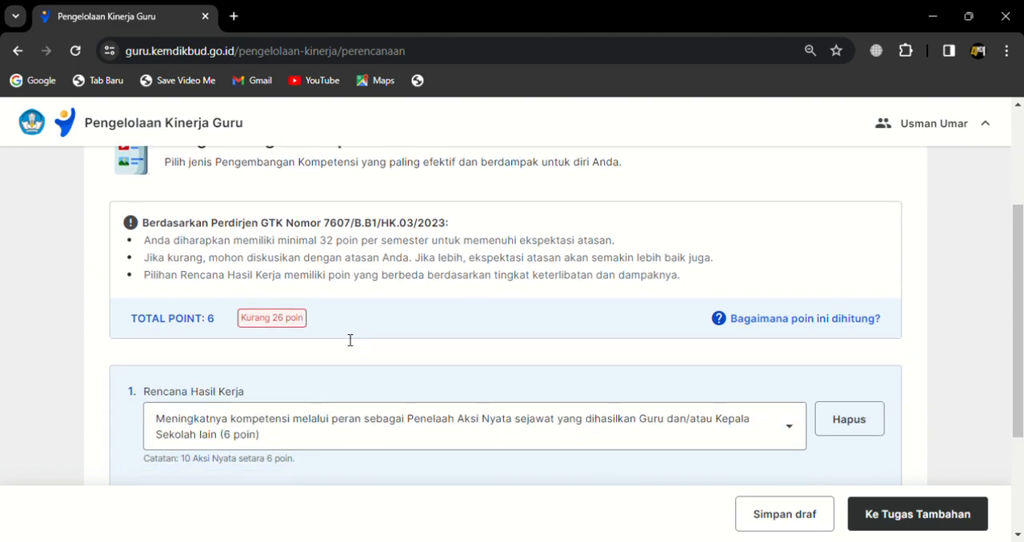
{"action": "left_click", "coordinate": [850, 358]}
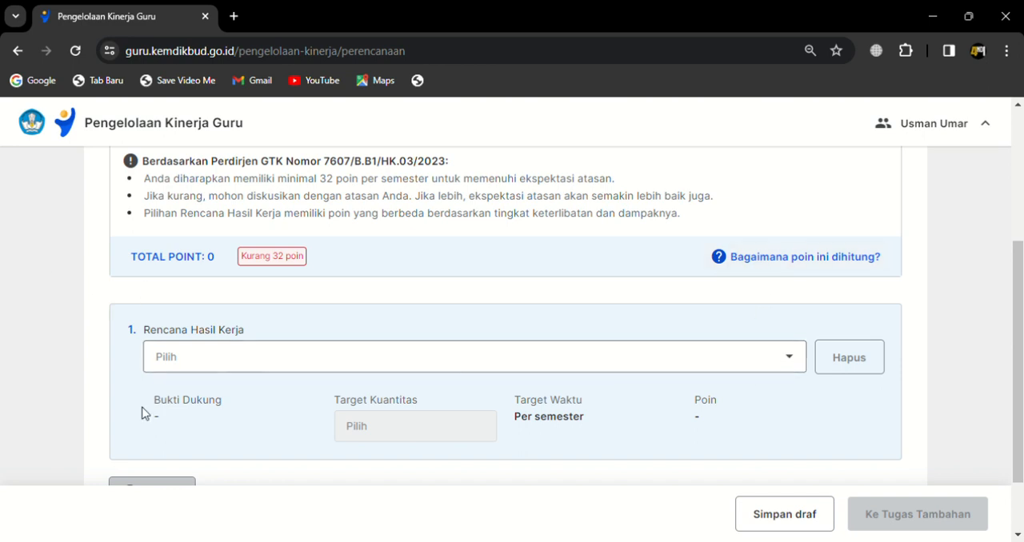
Step: Set the first Rencana Hasil Kerja to the Penelaah Aksi Nyata sejawat role (6 poin)
{"action": "left_click", "coordinate": [786, 360]}
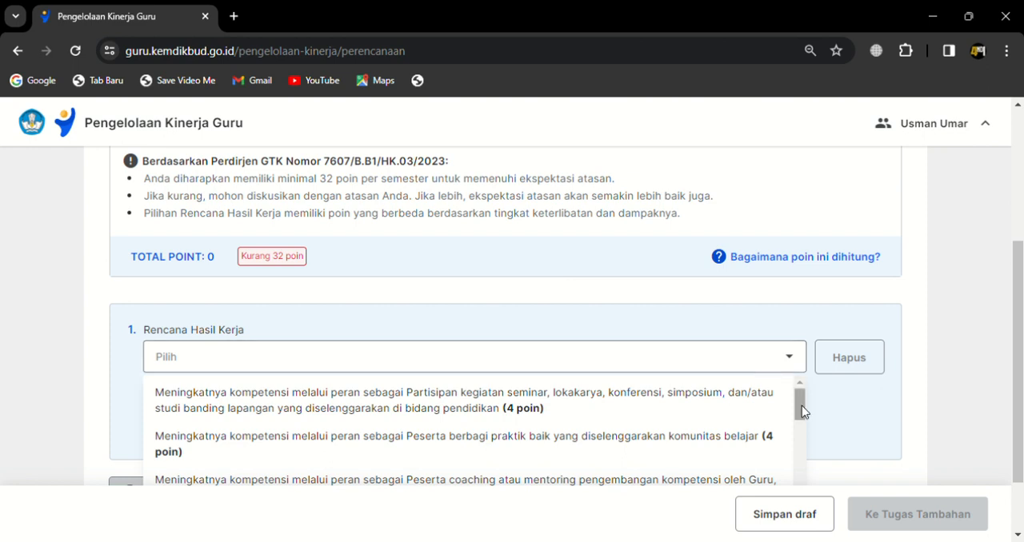
{"action": "scroll", "coordinate": [621, 377], "scroll_direction": "down", "scroll_amount": 2}
{"action": "scroll", "coordinate": [621, 378], "scroll_direction": "up", "scroll_amount": 1}
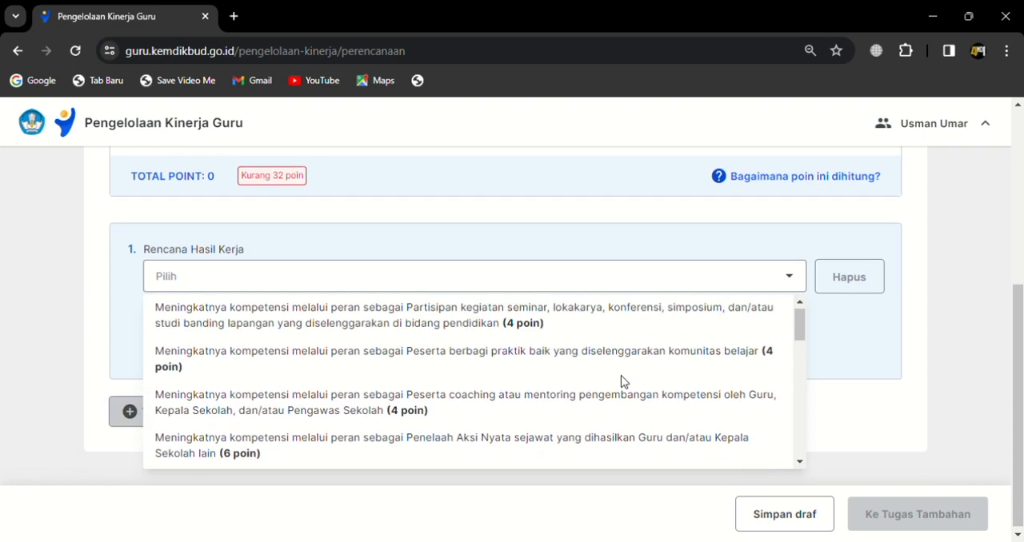
{"action": "left_click_drag", "start_coordinate": [1021, 307], "coordinate": [1023, 328]}
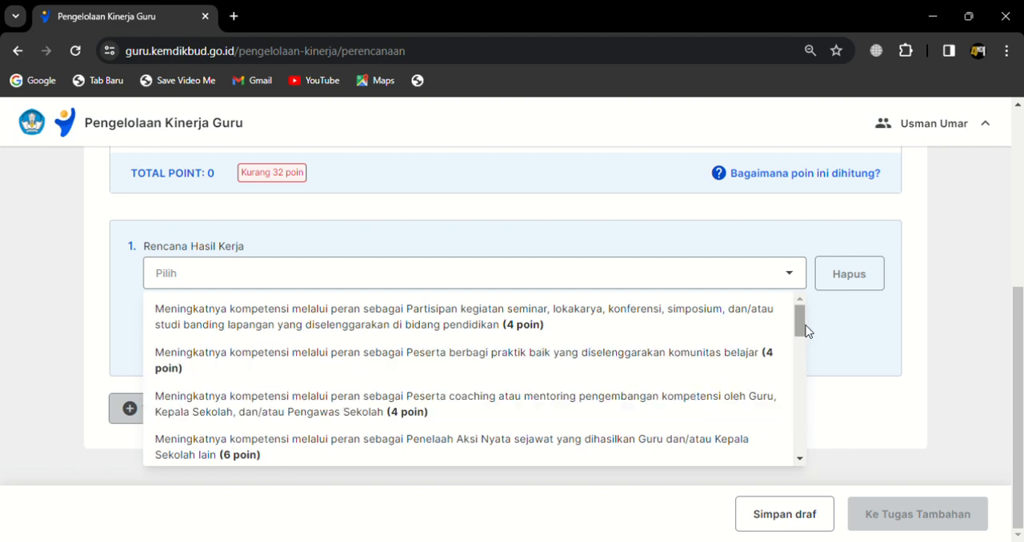
{"action": "left_click_drag", "start_coordinate": [806, 331], "coordinate": [806, 354]}
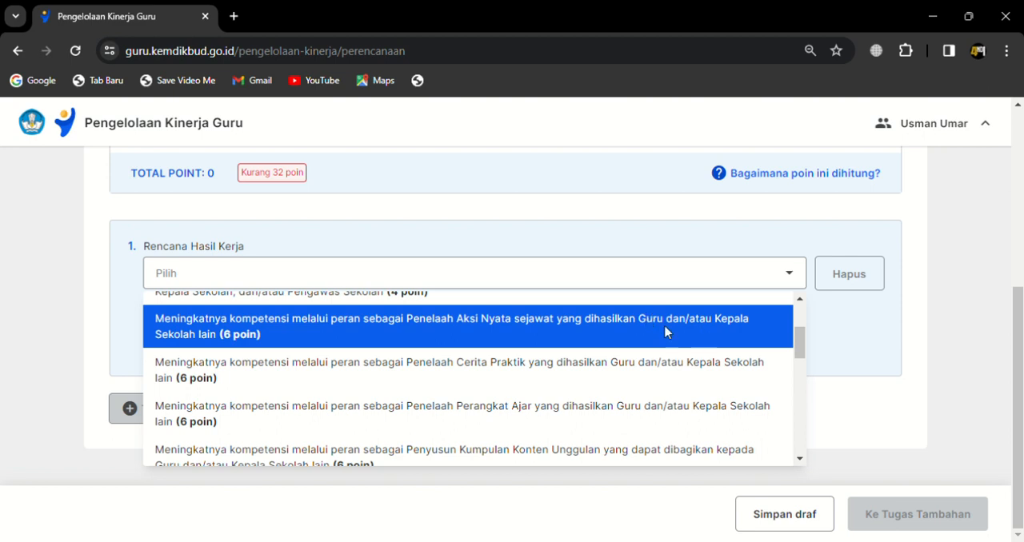
{"action": "left_click", "coordinate": [517, 346]}
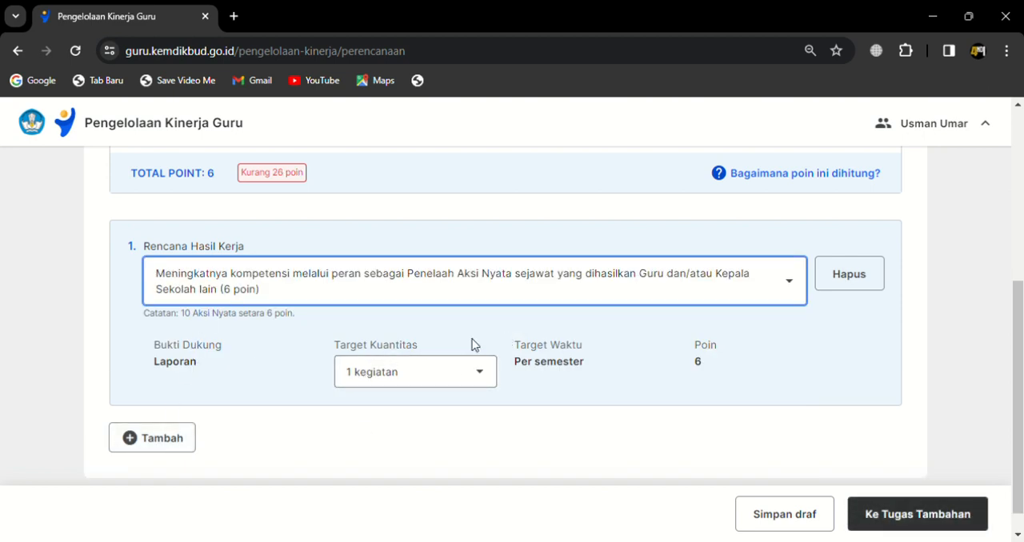
Step: Set the Target Kuantitas of the first Rencana Hasil Kerja to 1 kegiatan
{"action": "left_click", "coordinate": [412, 380]}
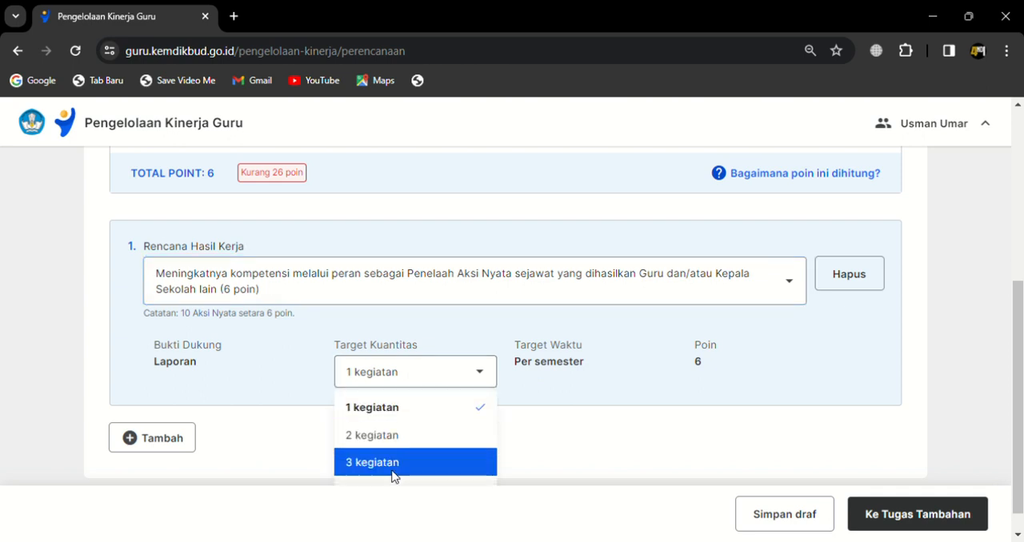
{"action": "scroll", "coordinate": [476, 479], "scroll_direction": "down", "scroll_amount": 1}
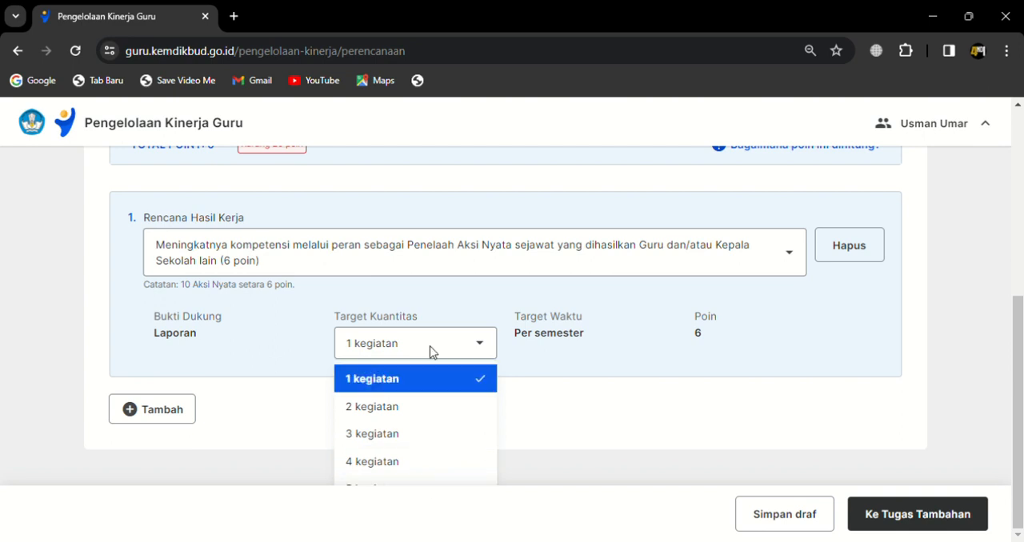
{"action": "left_click", "coordinate": [407, 373]}
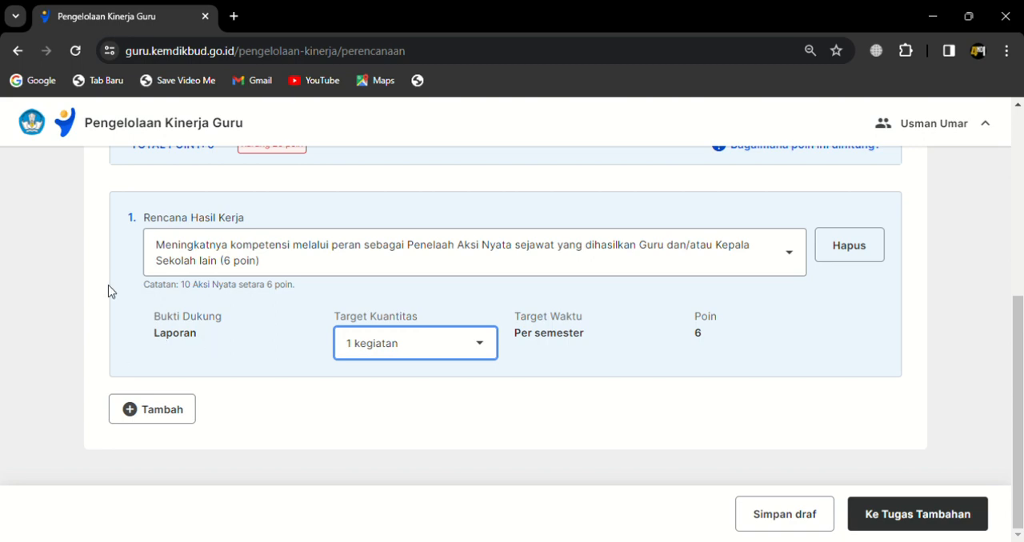
Step: Review the point requirement and add a second Rencana Hasil Kerja entry
{"action": "scroll", "coordinate": [312, 284], "scroll_direction": "up", "scroll_amount": 4}
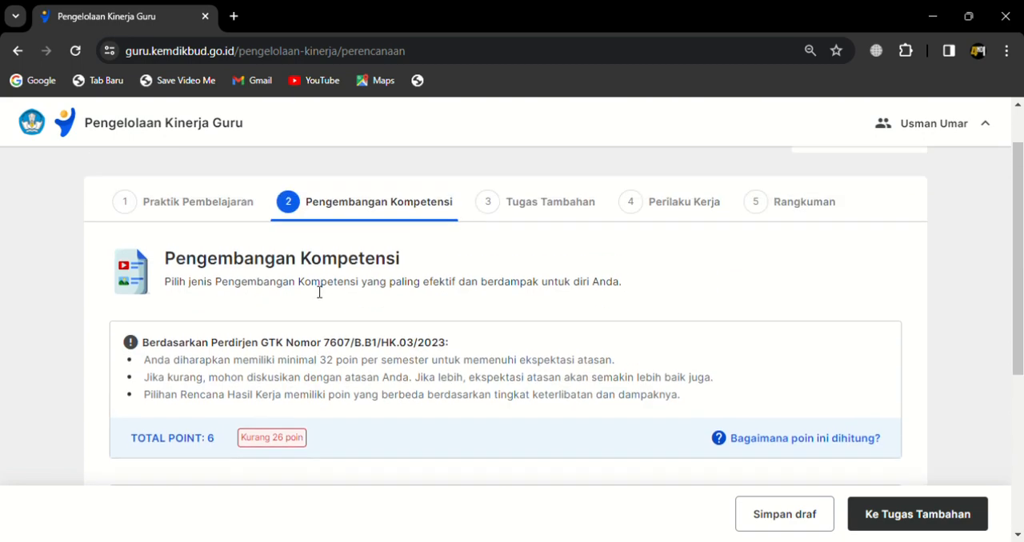
{"action": "scroll", "coordinate": [315, 292], "scroll_direction": "down", "scroll_amount": 4}
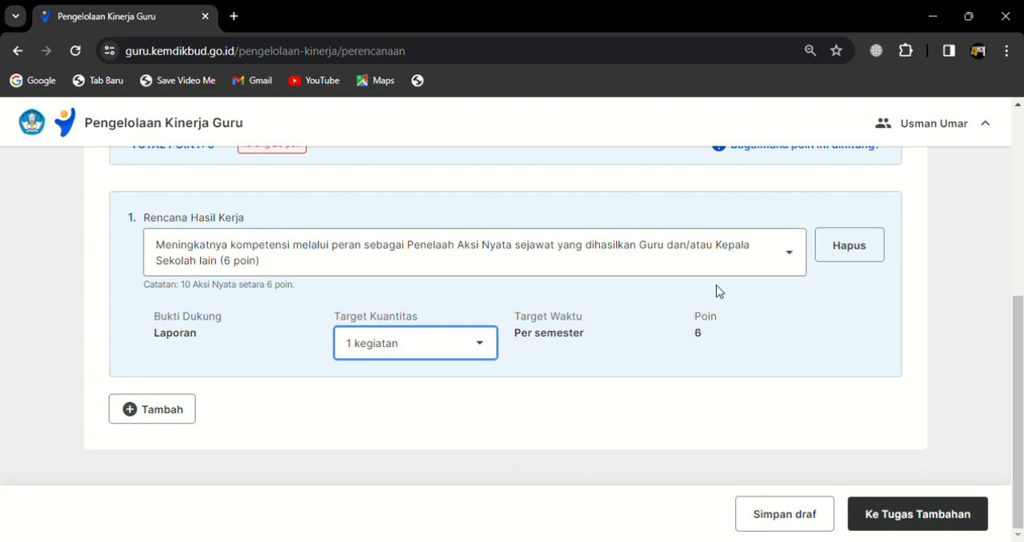
{"action": "scroll", "coordinate": [288, 268], "scroll_direction": "up", "scroll_amount": 1}
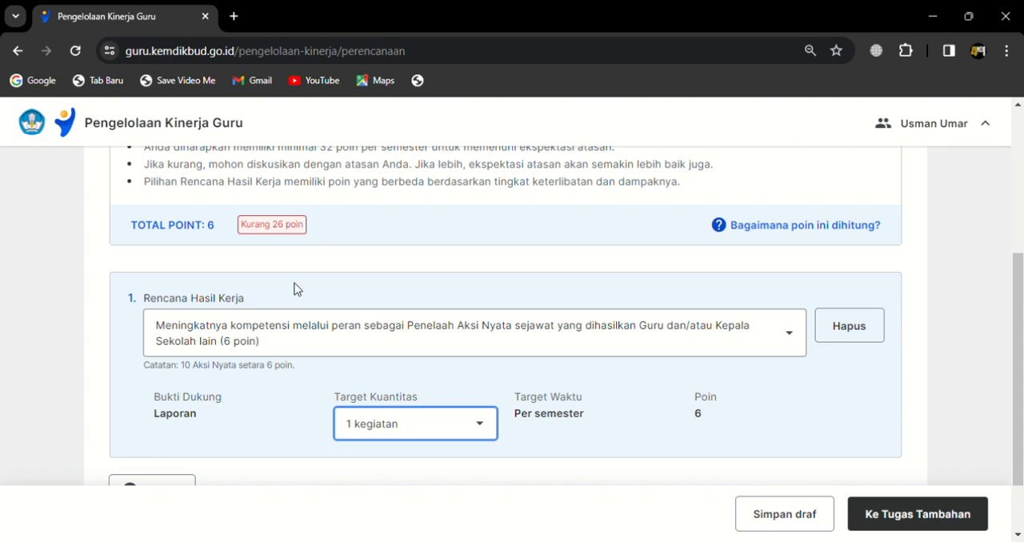
{"action": "scroll", "coordinate": [294, 289], "scroll_direction": "down", "scroll_amount": 1}
{"action": "left_click", "coordinate": [147, 408]}
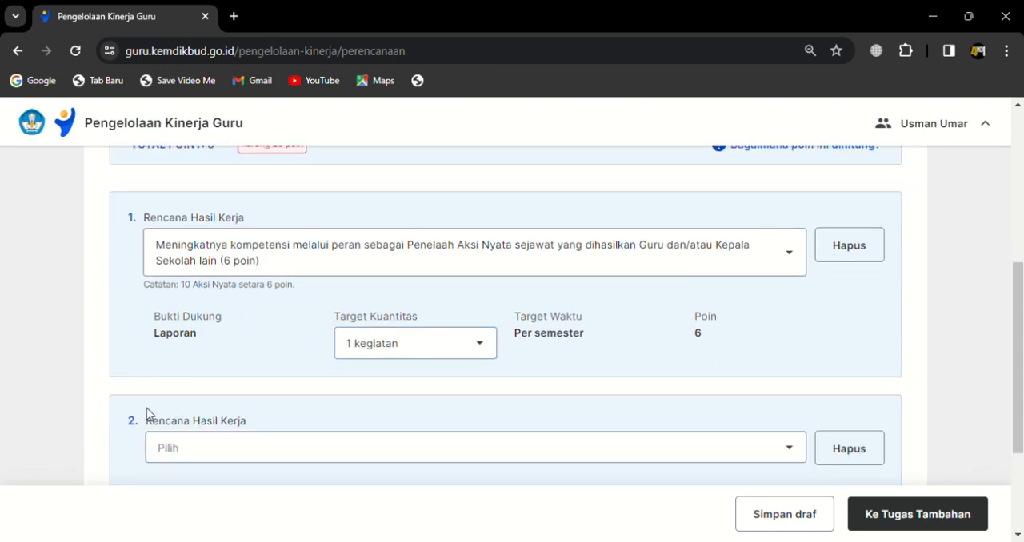
Step: Set the second Rencana Hasil Kerja to the Penelaah Cerita Praktik role (6 poin)
{"action": "scroll", "coordinate": [373, 293], "scroll_direction": "down", "scroll_amount": 2}
{"action": "left_click", "coordinate": [277, 286]}
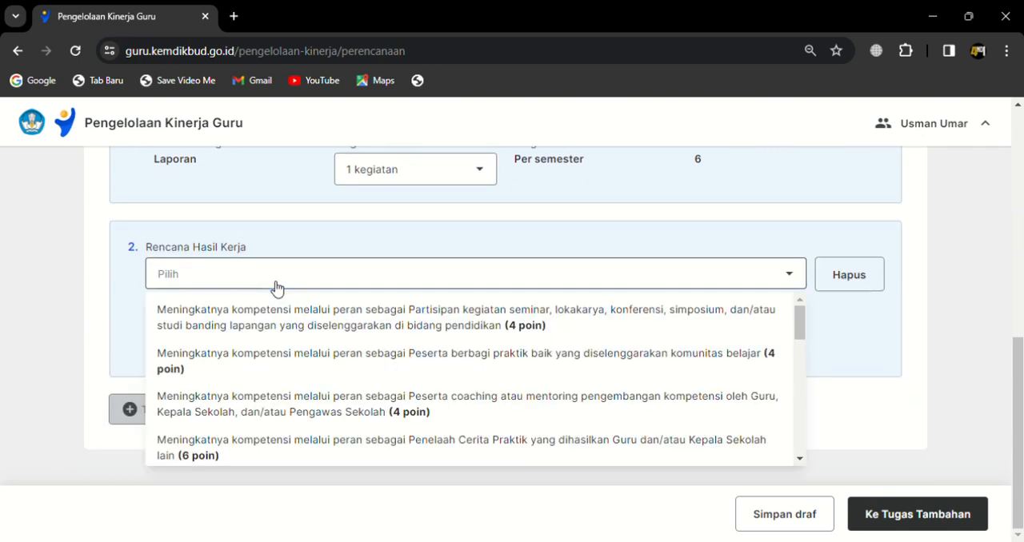
{"action": "scroll", "coordinate": [523, 411], "scroll_direction": "down", "scroll_amount": 2}
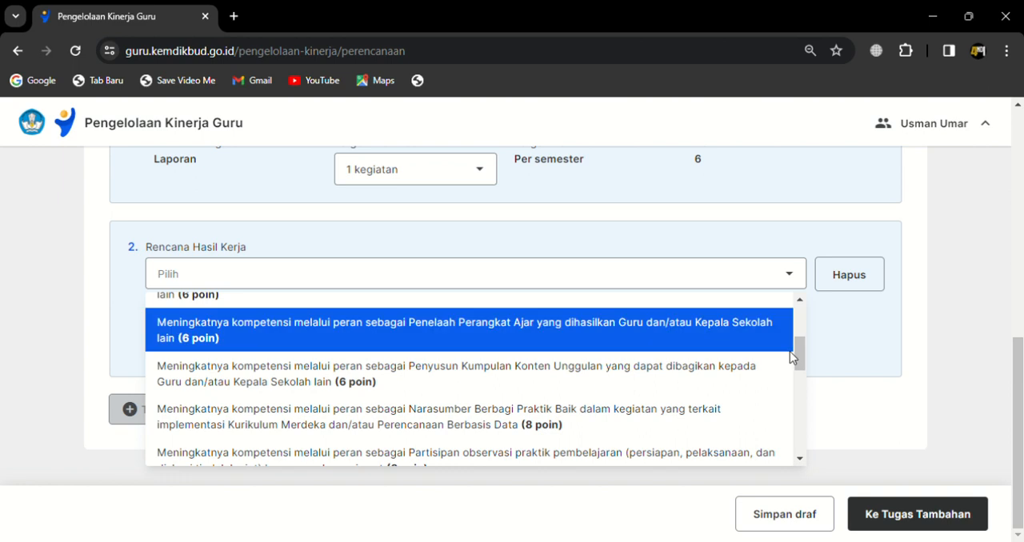
{"action": "left_click_drag", "start_coordinate": [800, 354], "coordinate": [800, 366]}
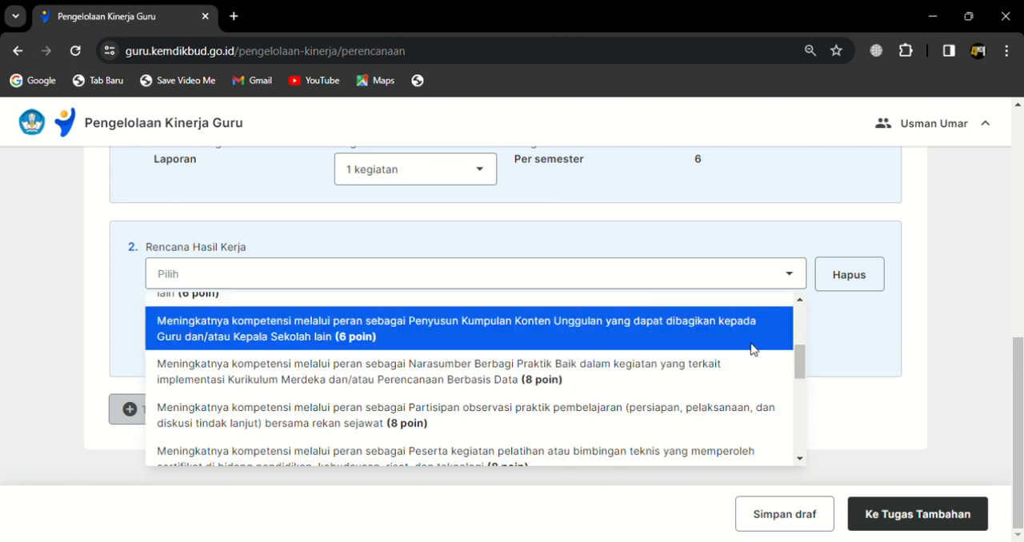
{"action": "mouse_move", "coordinate": [799, 365]}
{"action": "left_mouse_down"}
{"action": "mouse_move", "coordinate": [802, 340]}
{"action": "mouse_move", "coordinate": [801, 349]}
{"action": "left_mouse_up"}
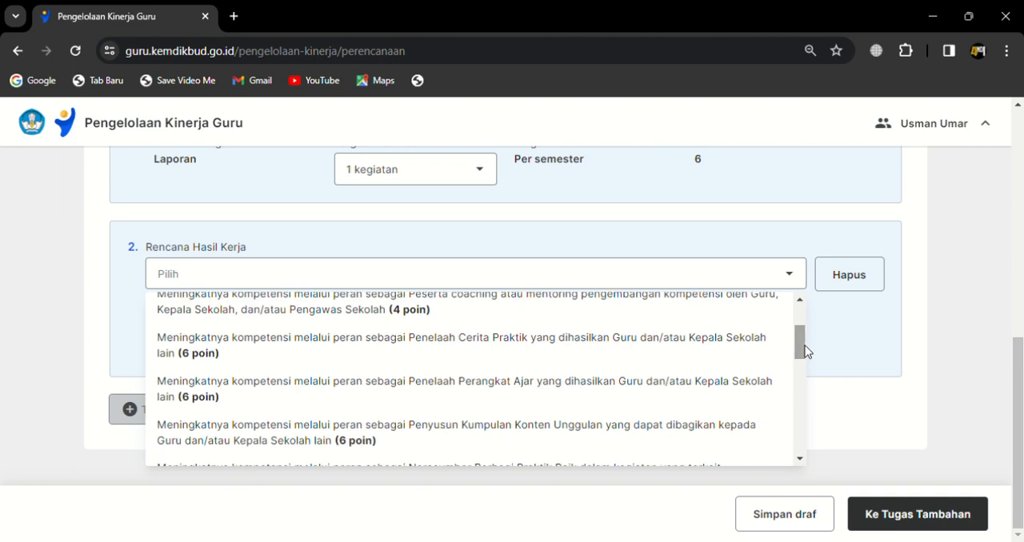
{"action": "left_click", "coordinate": [472, 345]}
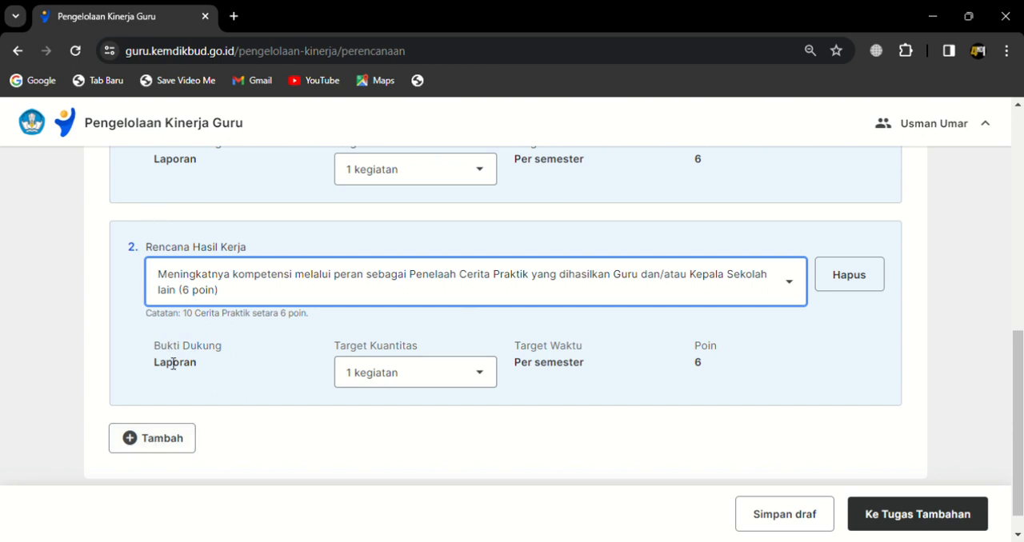
Step: Check the total points against the 32-point minimum and review the first two Rencana Hasil Kerja entries
{"action": "scroll", "coordinate": [173, 364], "scroll_direction": "up", "scroll_amount": 5}
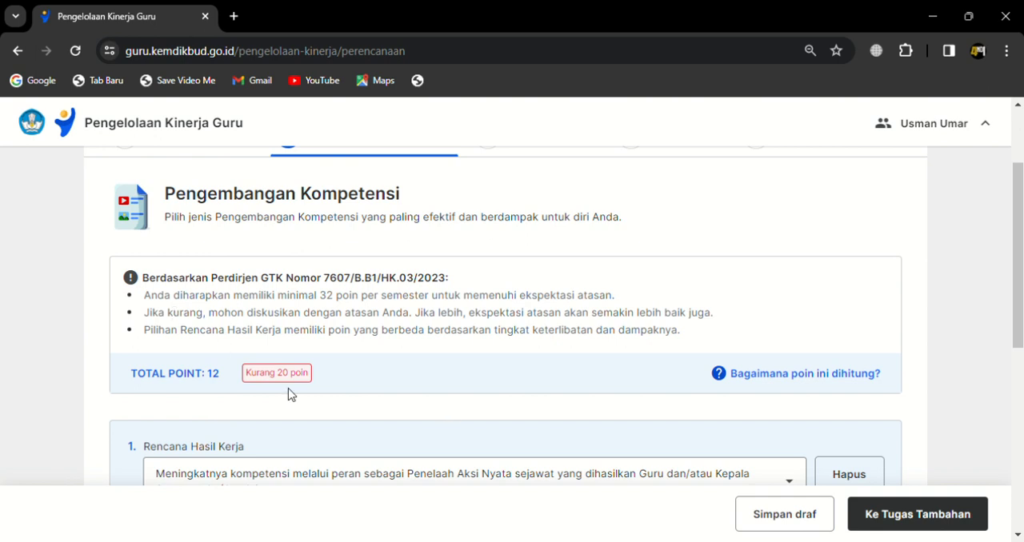
{"action": "scroll", "coordinate": [395, 381], "scroll_direction": "down", "scroll_amount": 2}
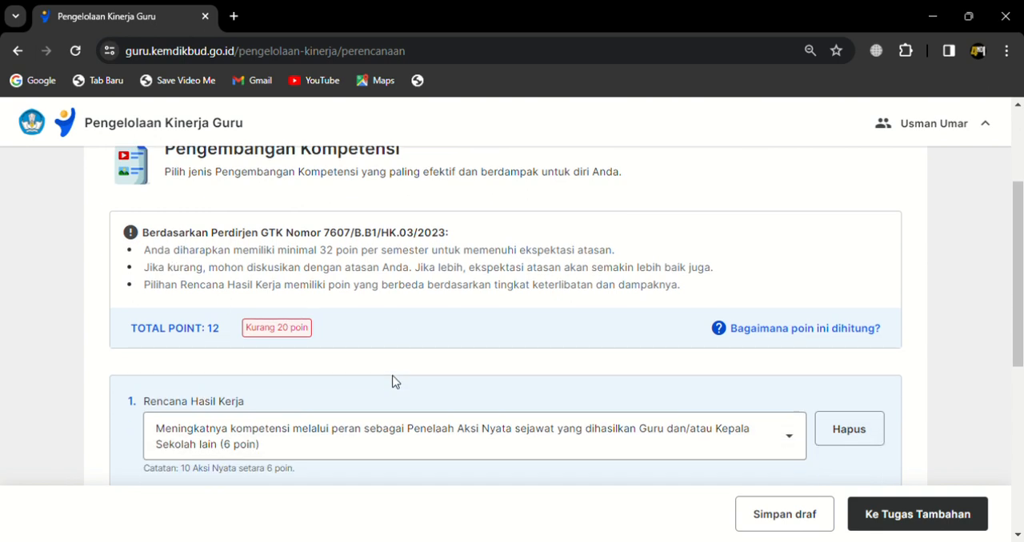
{"action": "scroll", "coordinate": [392, 382], "scroll_direction": "down", "scroll_amount": 5}
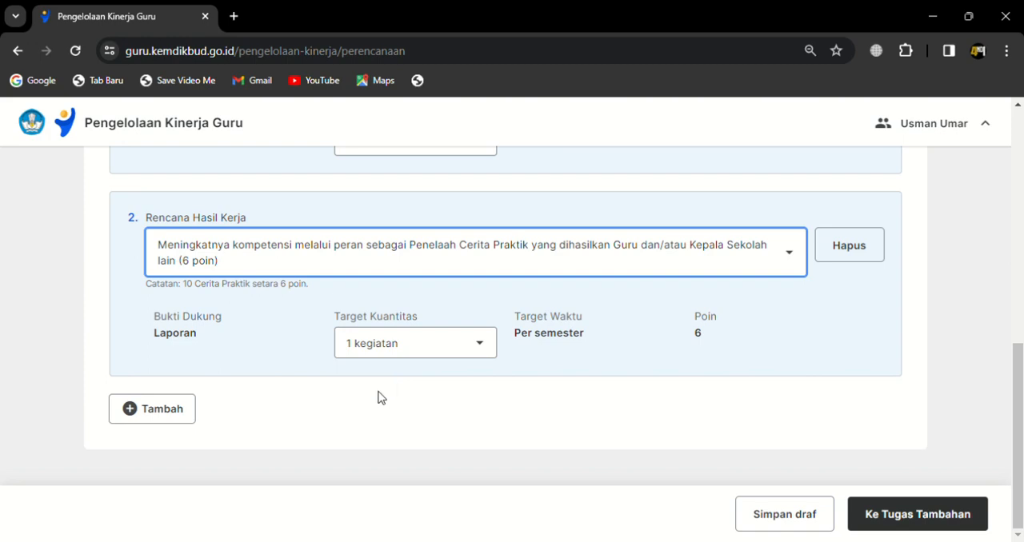
{"action": "scroll", "coordinate": [393, 382], "scroll_direction": "up", "scroll_amount": 6}
{"action": "scroll", "coordinate": [392, 384], "scroll_direction": "down", "scroll_amount": 3}
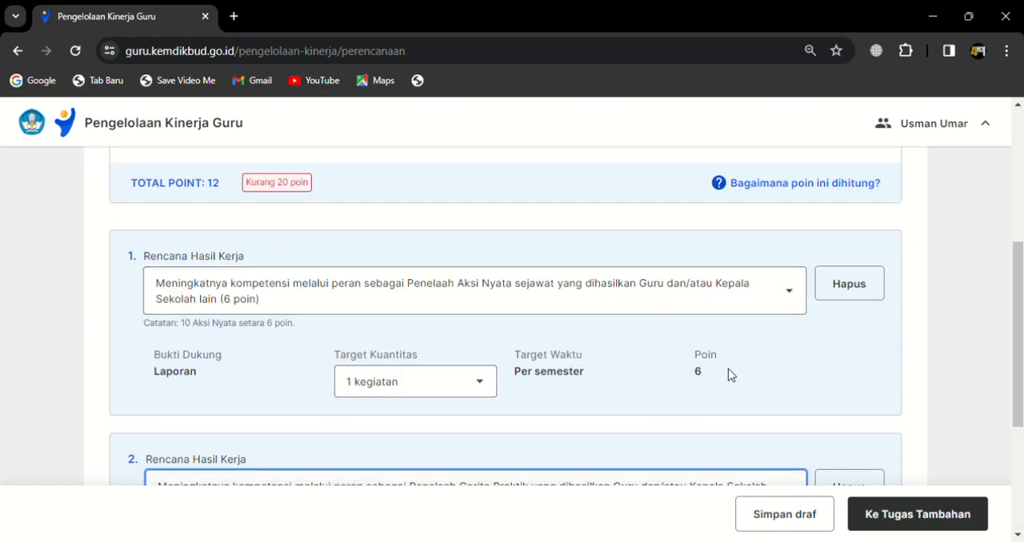
{"action": "scroll", "coordinate": [789, 361], "scroll_direction": "down", "scroll_amount": 3}
{"action": "scroll", "coordinate": [789, 365], "scroll_direction": "up", "scroll_amount": 7}
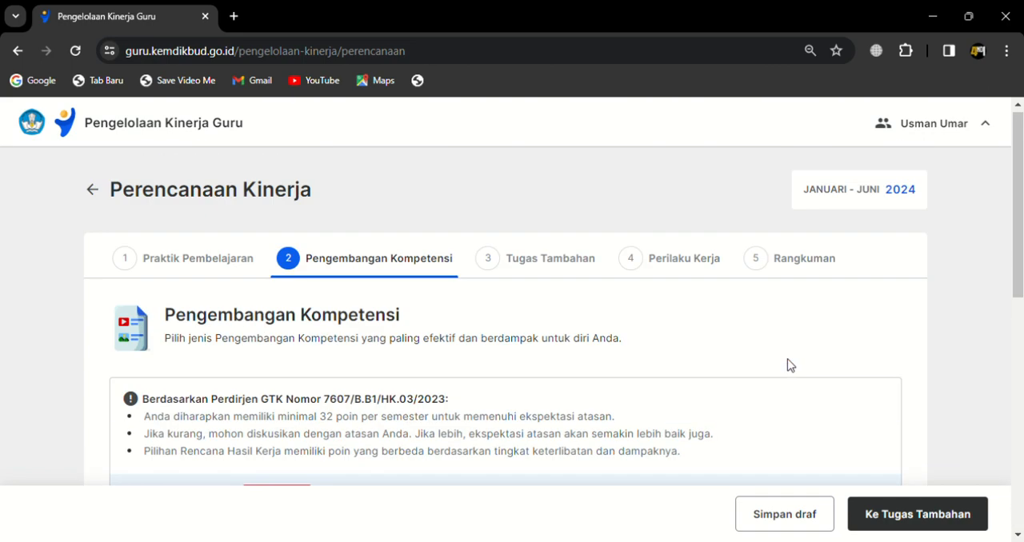
{"action": "scroll", "coordinate": [555, 366], "scroll_direction": "down", "scroll_amount": 4}
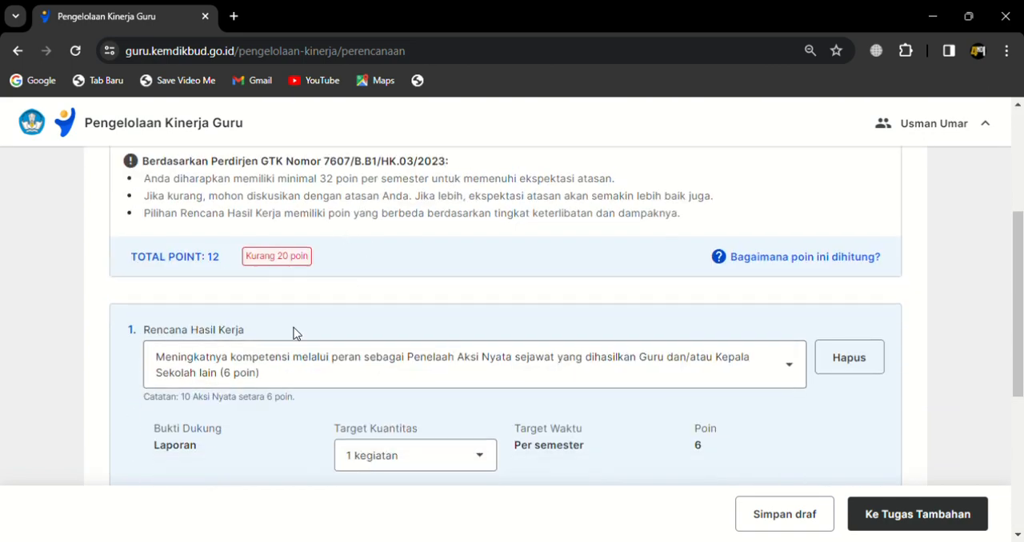
{"action": "scroll", "coordinate": [708, 311], "scroll_direction": "down", "scroll_amount": 4}
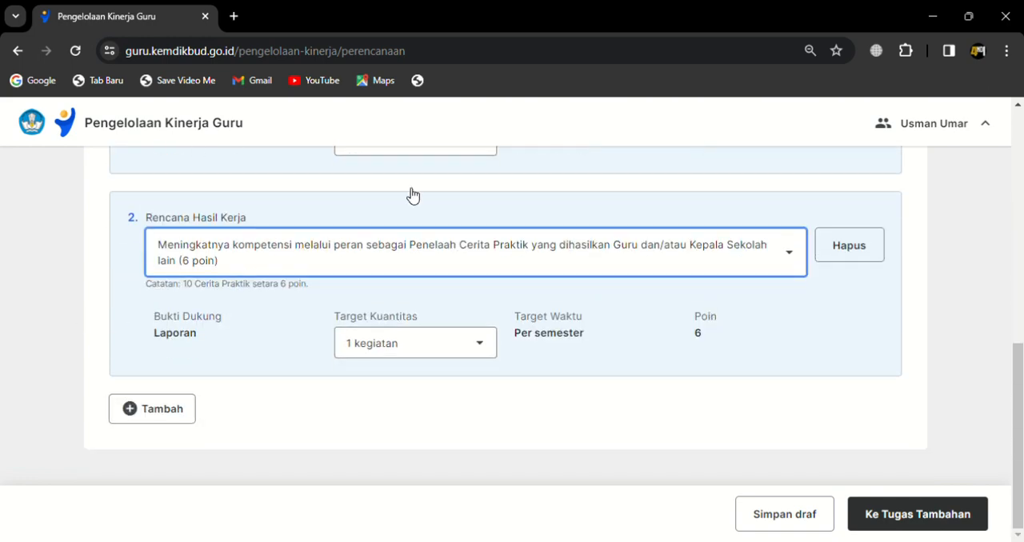
Step: Add a third Rencana Hasil Kerja and set it to the Penyusun Cerita Praktik role (12 poin)
{"action": "left_click", "coordinate": [146, 417]}
{"action": "scroll", "coordinate": [144, 344], "scroll_direction": "down", "scroll_amount": 2}
{"action": "left_click", "coordinate": [290, 288]}
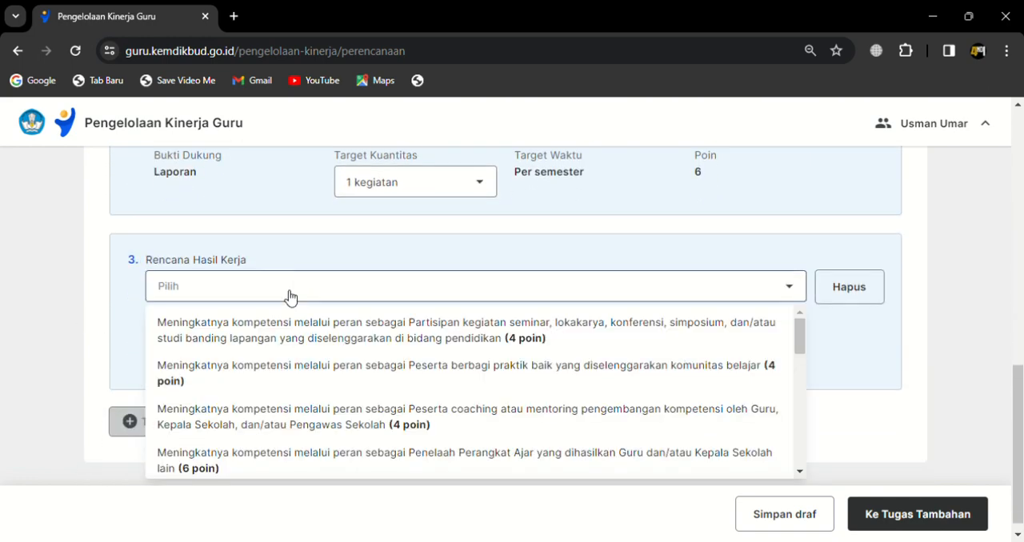
{"action": "scroll", "coordinate": [663, 331], "scroll_direction": "down", "scroll_amount": 3}
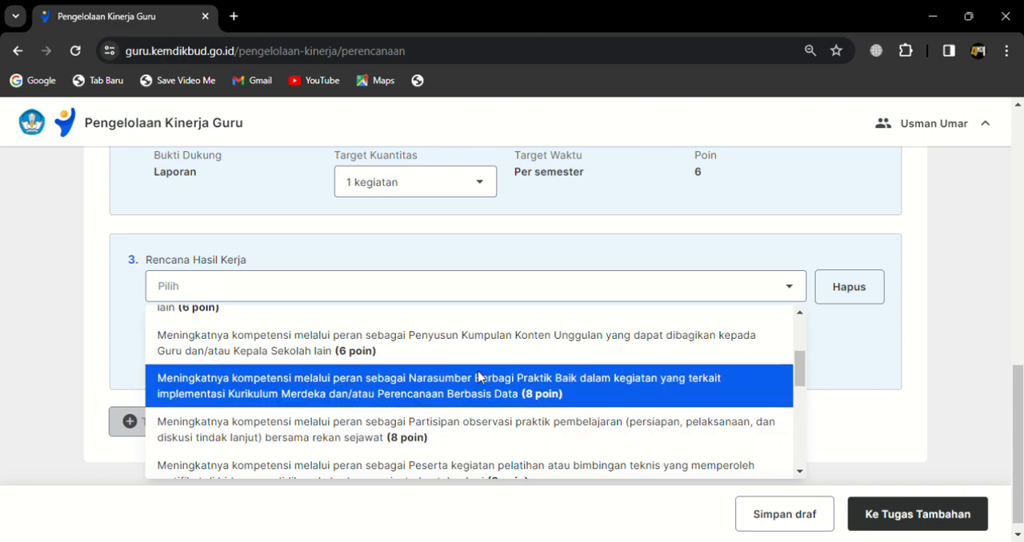
{"action": "left_click_drag", "start_coordinate": [1021, 412], "coordinate": [1022, 418]}
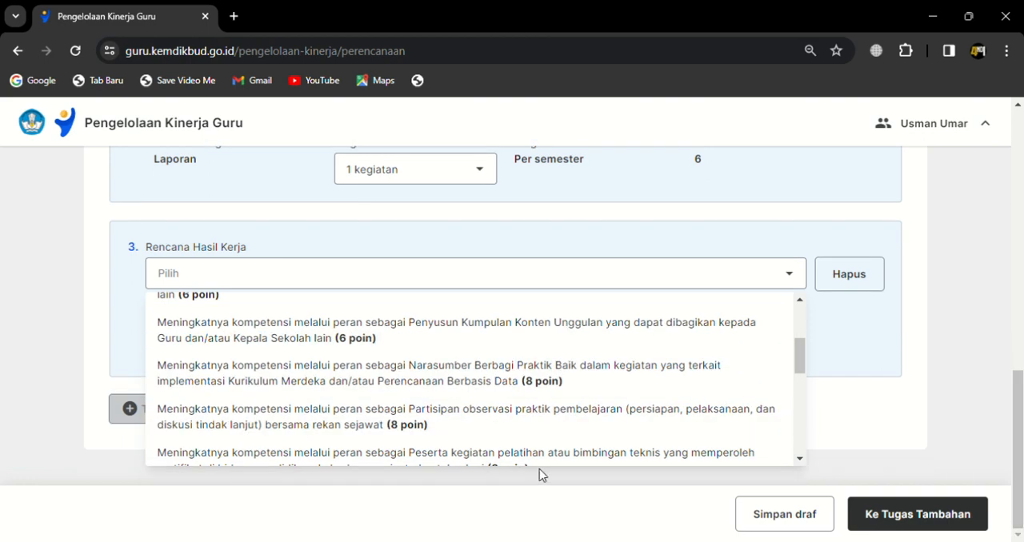
{"action": "scroll", "coordinate": [616, 420], "scroll_direction": "down", "scroll_amount": 1}
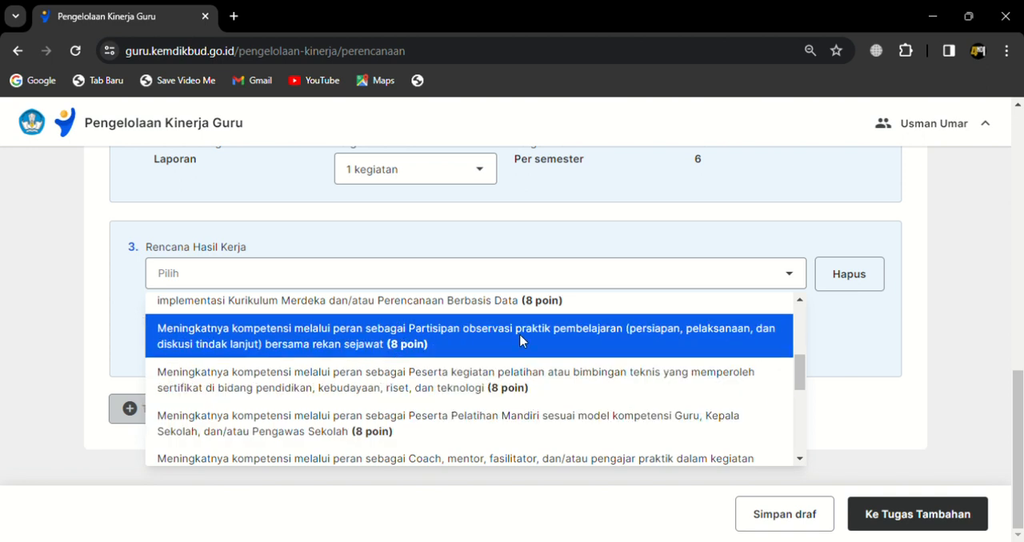
{"action": "scroll", "coordinate": [520, 341], "scroll_direction": "down", "scroll_amount": 2}
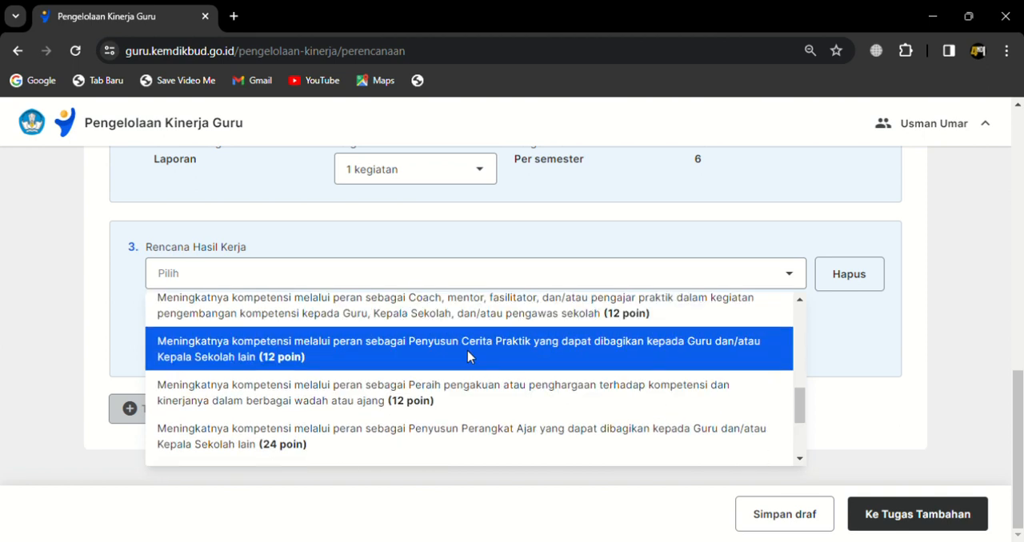
{"action": "left_click", "coordinate": [507, 350]}
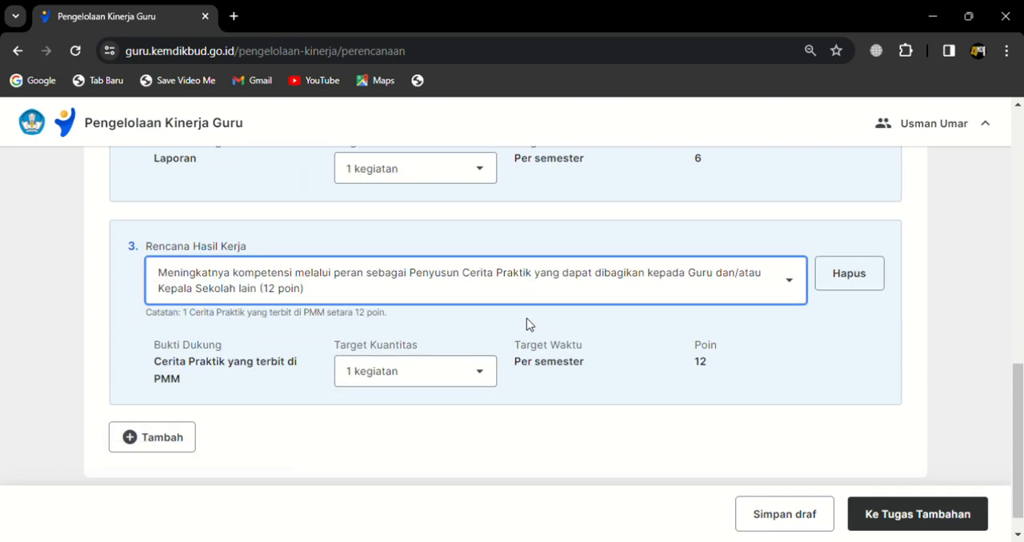
Step: Check the remaining point shortfall and add a fourth Rencana Hasil Kerja entry
{"action": "scroll", "coordinate": [526, 320], "scroll_direction": "down", "scroll_amount": 1}
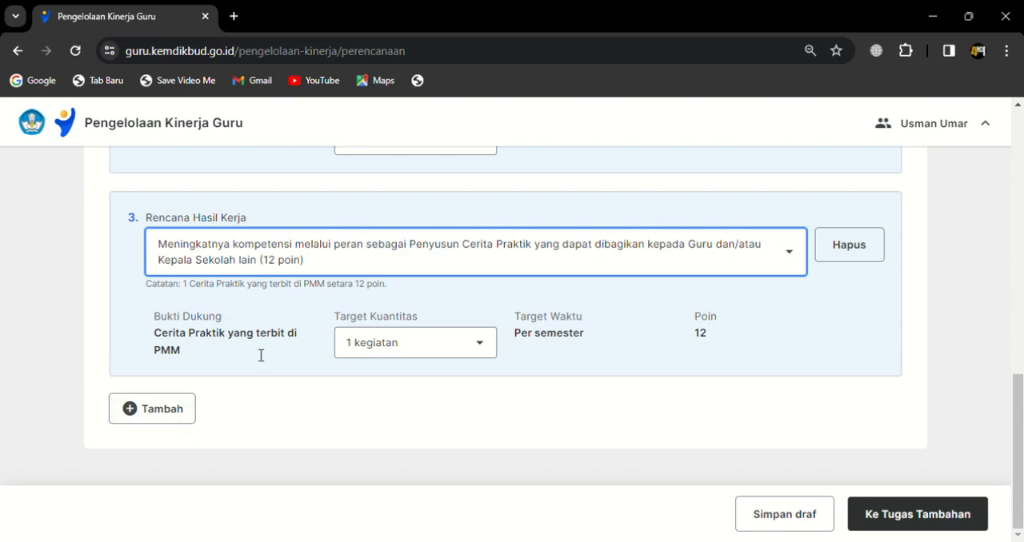
{"action": "scroll", "coordinate": [261, 355], "scroll_direction": "up", "scroll_amount": 8}
{"action": "scroll", "coordinate": [258, 392], "scroll_direction": "down", "scroll_amount": 2}
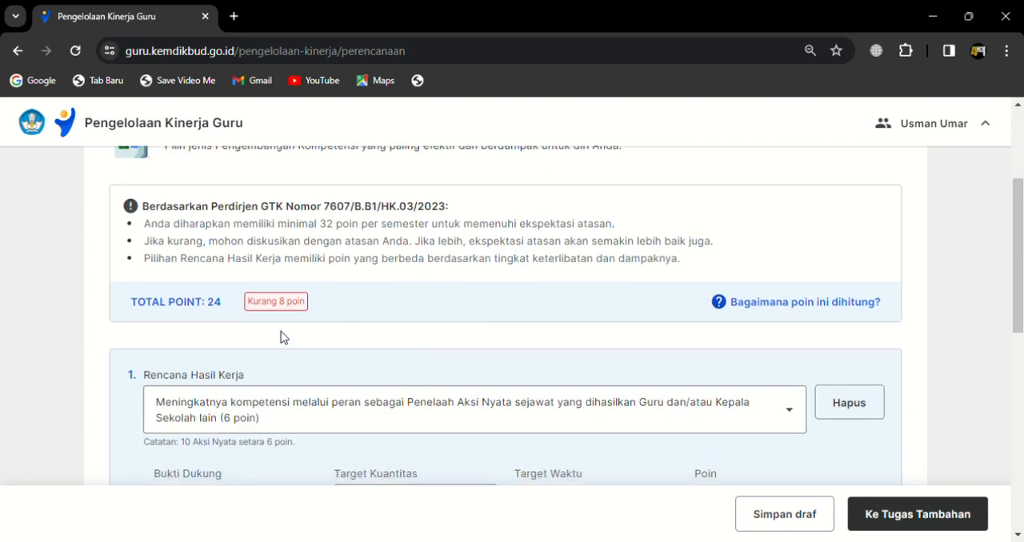
{"action": "scroll", "coordinate": [845, 455], "scroll_direction": "down", "scroll_amount": 6}
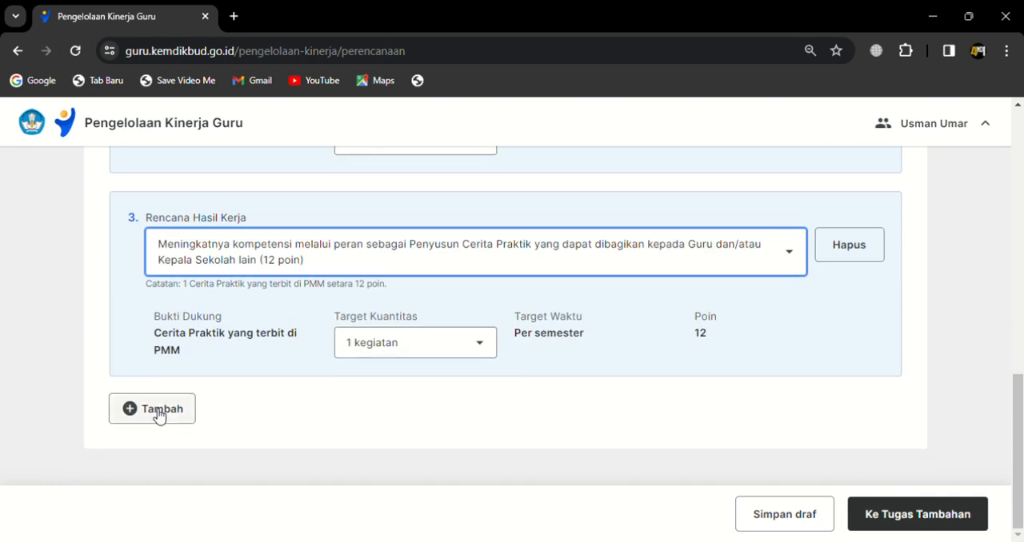
{"action": "left_click", "coordinate": [157, 415]}
Step: Set the fourth Rencana Hasil Kerja to the Narasumber Berbagi Praktik Baik role (8 poin) with a Target Kuantitas of 1 kegiatan
{"action": "left_click", "coordinate": [510, 379]}
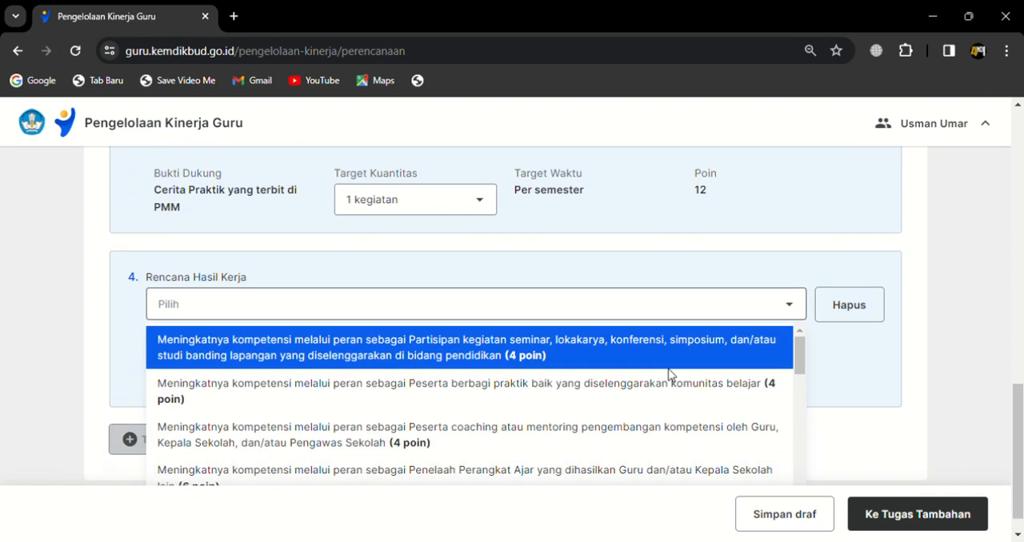
{"action": "left_click_drag", "start_coordinate": [798, 330], "coordinate": [798, 368]}
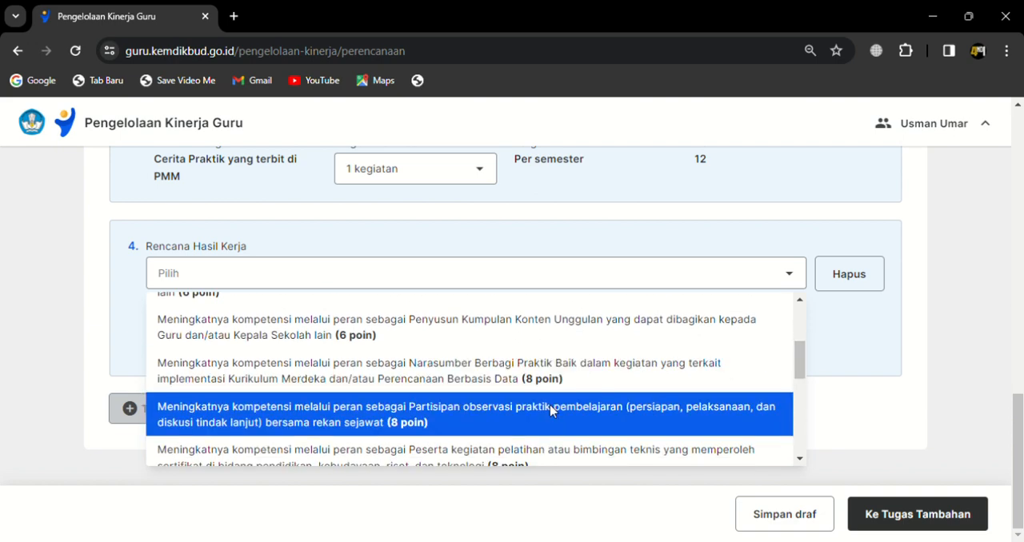
{"action": "scroll", "coordinate": [576, 424], "scroll_direction": "down", "scroll_amount": 1}
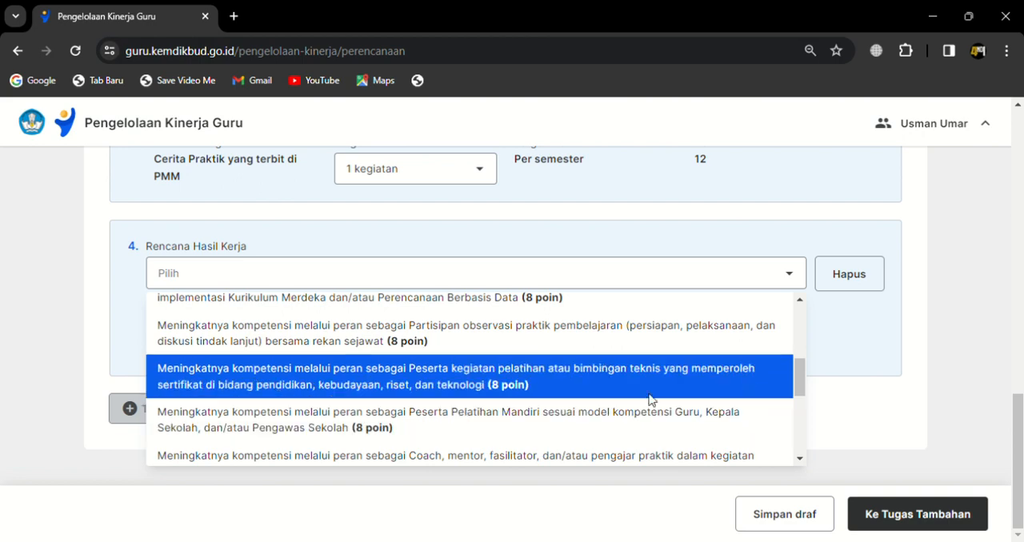
{"action": "mouse_move", "coordinate": [797, 373]}
{"action": "left_mouse_down"}
{"action": "mouse_move", "coordinate": [800, 398]}
{"action": "mouse_move", "coordinate": [800, 380]}
{"action": "left_mouse_up"}
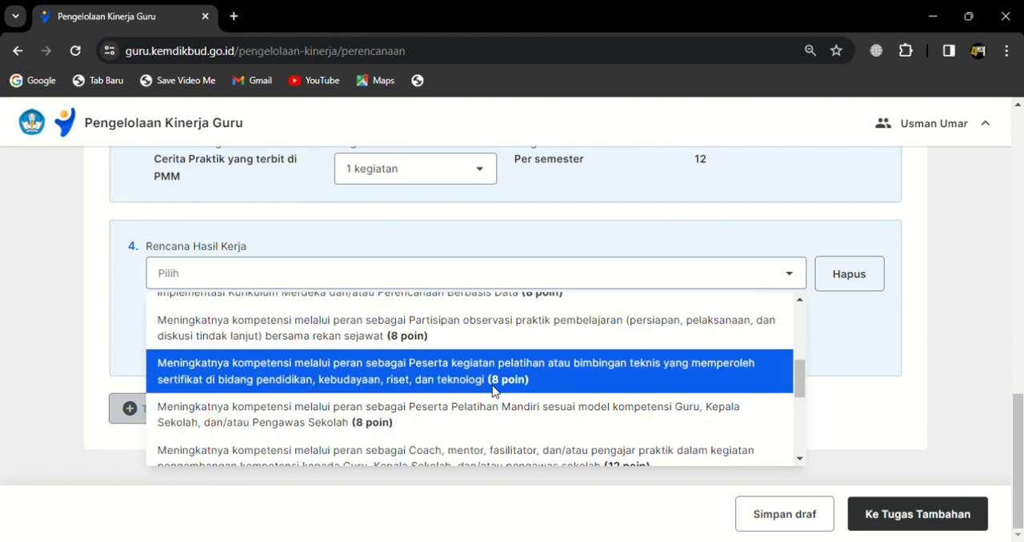
{"action": "mouse_move", "coordinate": [798, 374]}
{"action": "left_mouse_down"}
{"action": "mouse_move", "coordinate": [803, 355]}
{"action": "mouse_move", "coordinate": [805, 370]}
{"action": "left_mouse_up"}
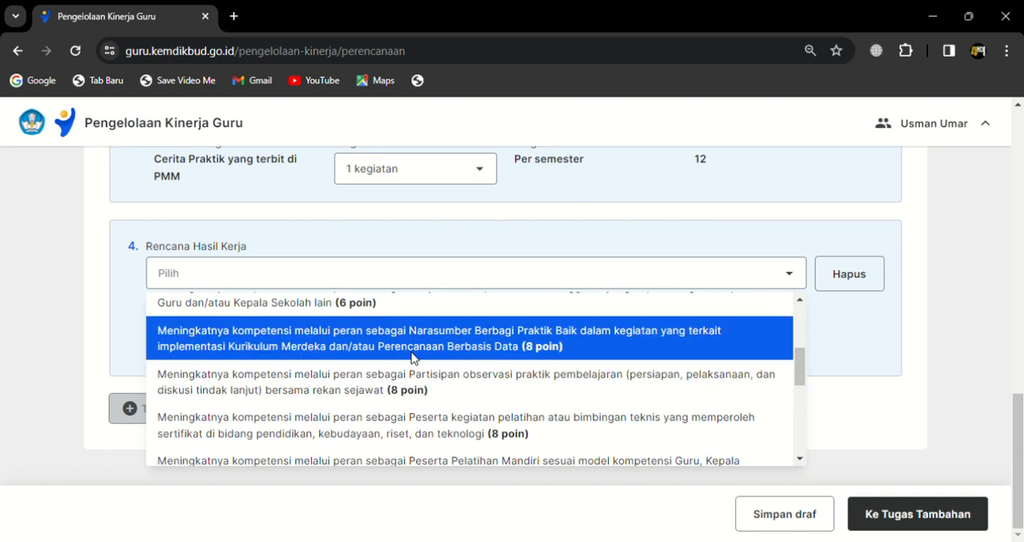
{"action": "left_click", "coordinate": [281, 339]}
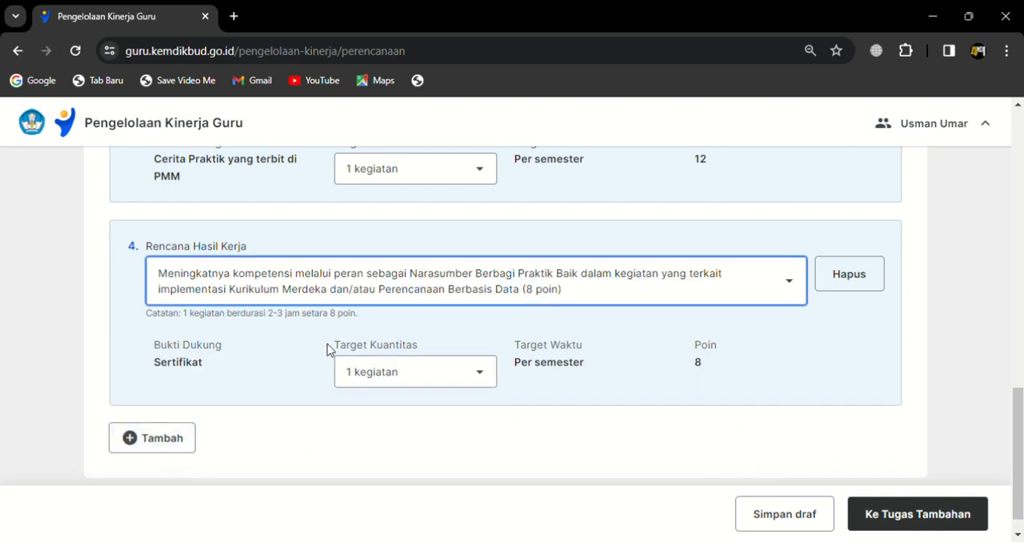
{"action": "left_click", "coordinate": [416, 379]}
{"action": "left_click", "coordinate": [414, 378]}
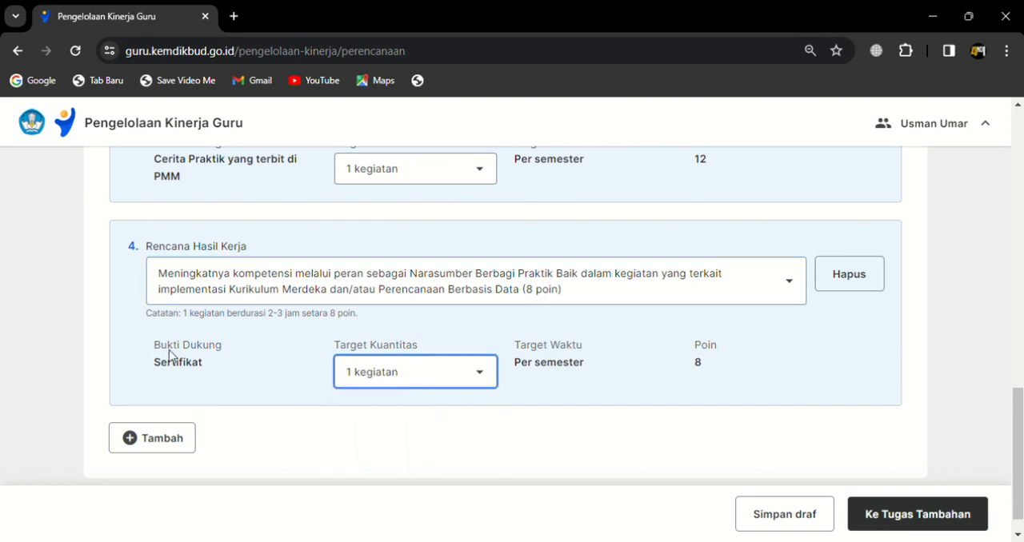
Step: Examine the point total against the required minimum and review all the selected Rencana Hasil Kerja entries
{"action": "left_click_drag", "start_coordinate": [1017, 448], "coordinate": [1018, 171]}
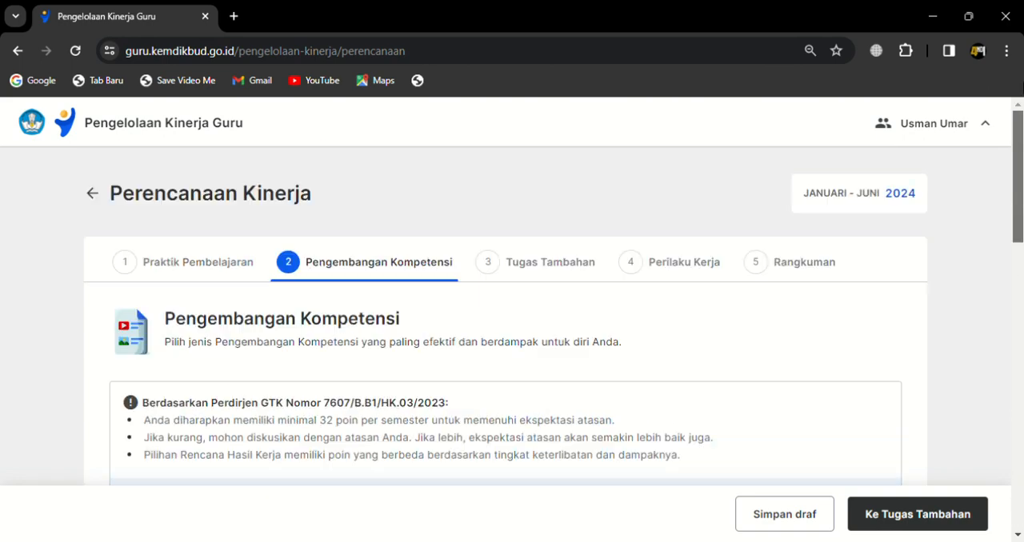
{"action": "scroll", "coordinate": [512, 320], "scroll_direction": "down", "scroll_amount": 3}
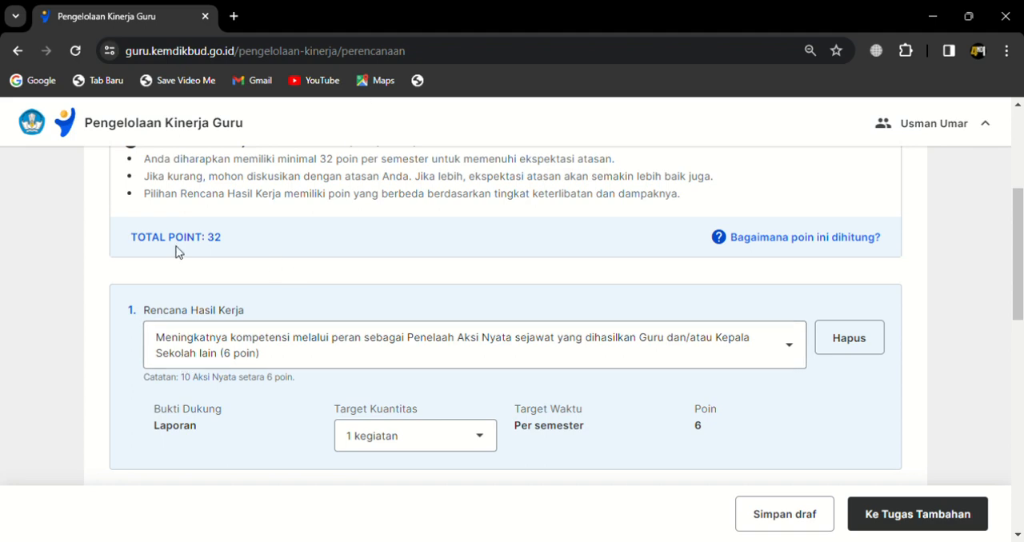
{"action": "left_click_drag", "start_coordinate": [1018, 271], "coordinate": [1017, 463]}
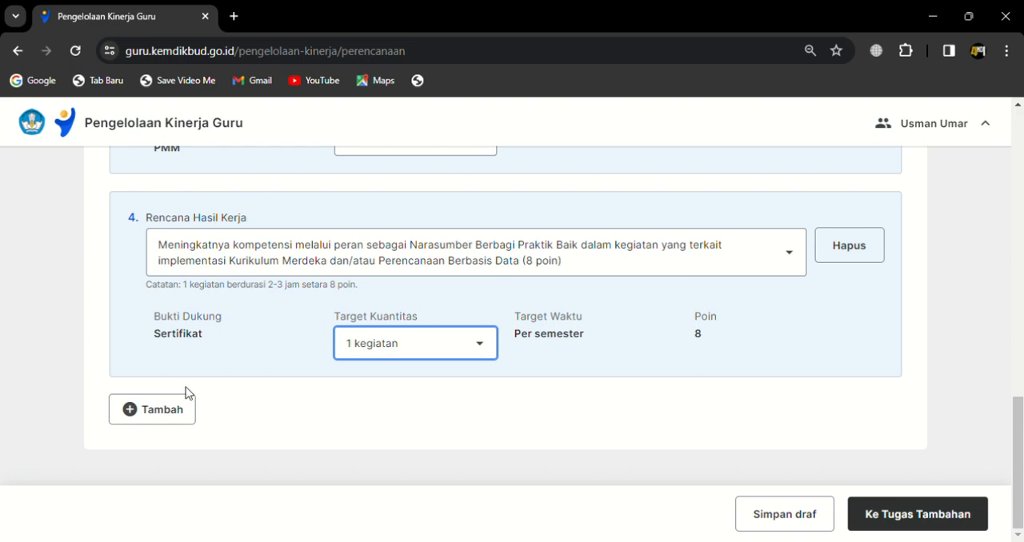
{"action": "scroll", "coordinate": [186, 393], "scroll_direction": "up", "scroll_amount": 10}
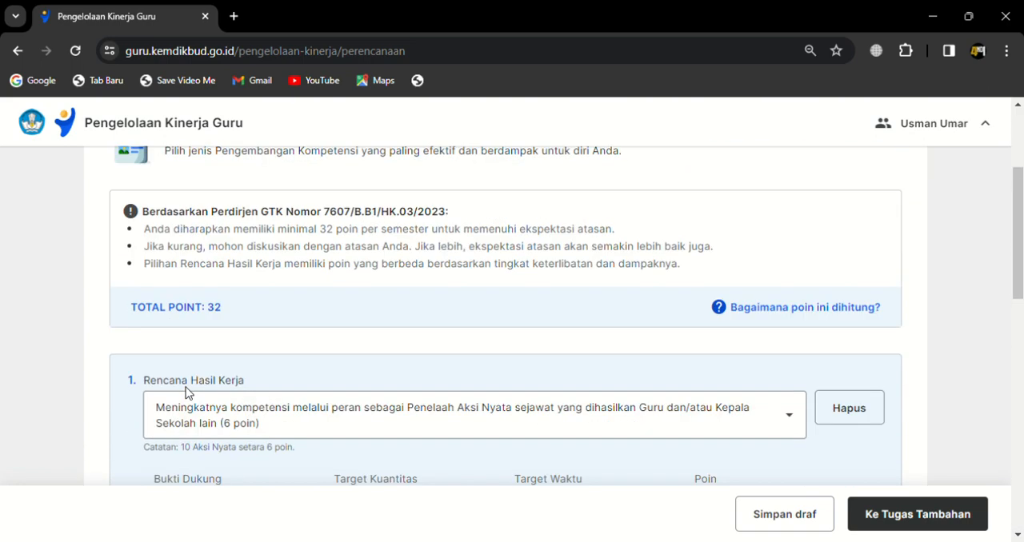
{"action": "scroll", "coordinate": [186, 392], "scroll_direction": "down", "scroll_amount": 6}
{"action": "scroll", "coordinate": [190, 392], "scroll_direction": "up", "scroll_amount": 4}
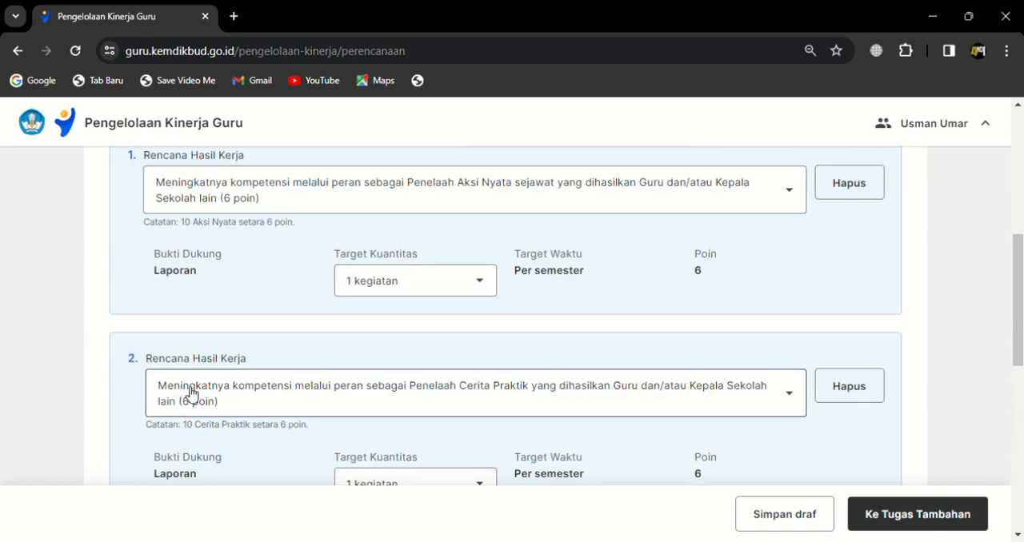
{"action": "scroll", "coordinate": [191, 392], "scroll_direction": "up", "scroll_amount": 1}
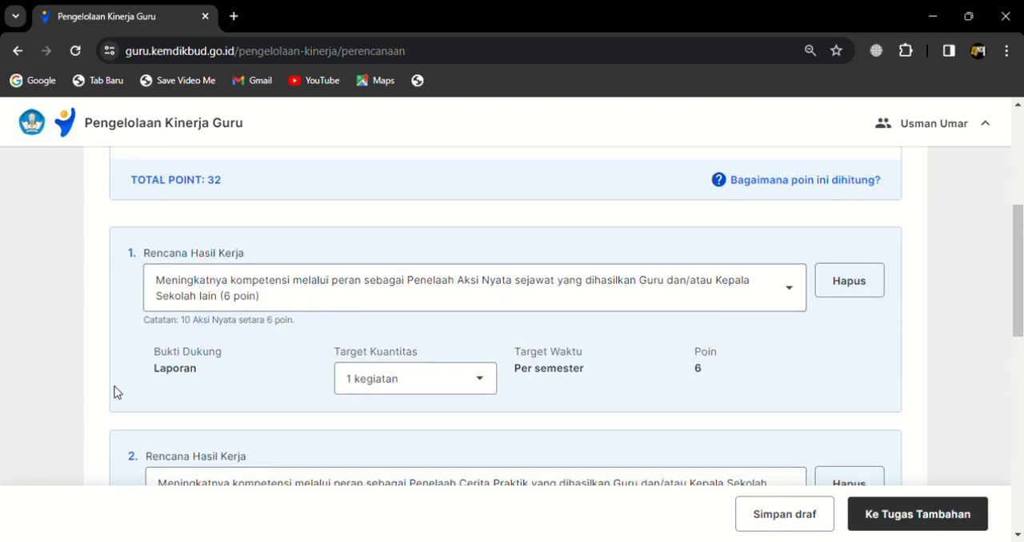
{"action": "scroll", "coordinate": [188, 354], "scroll_direction": "down", "scroll_amount": 8}
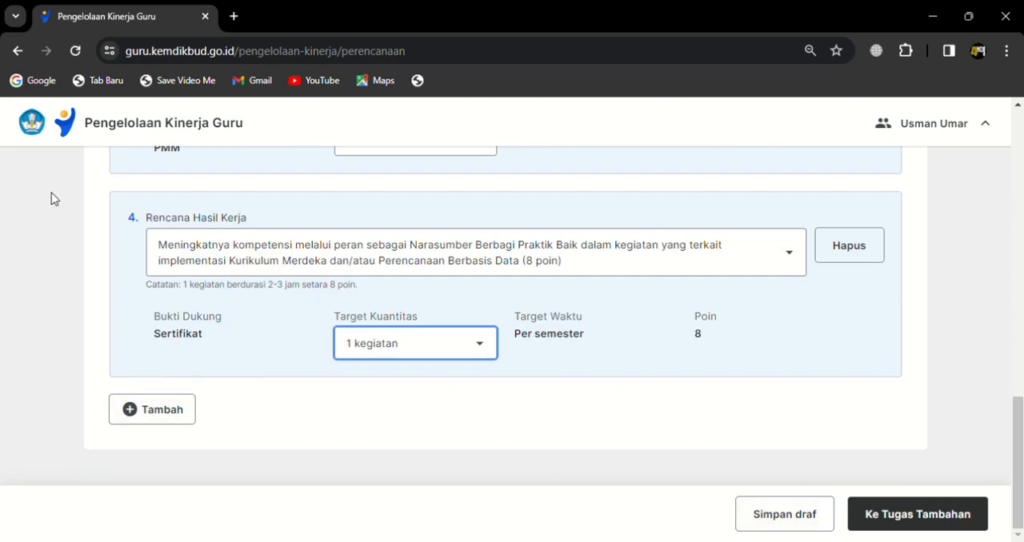
Step: Continue to Tugas Tambahan and set the first Rencana Hasil Kerja to the Guru Piket duty for Semua jenjang
{"action": "left_click", "coordinate": [922, 531]}
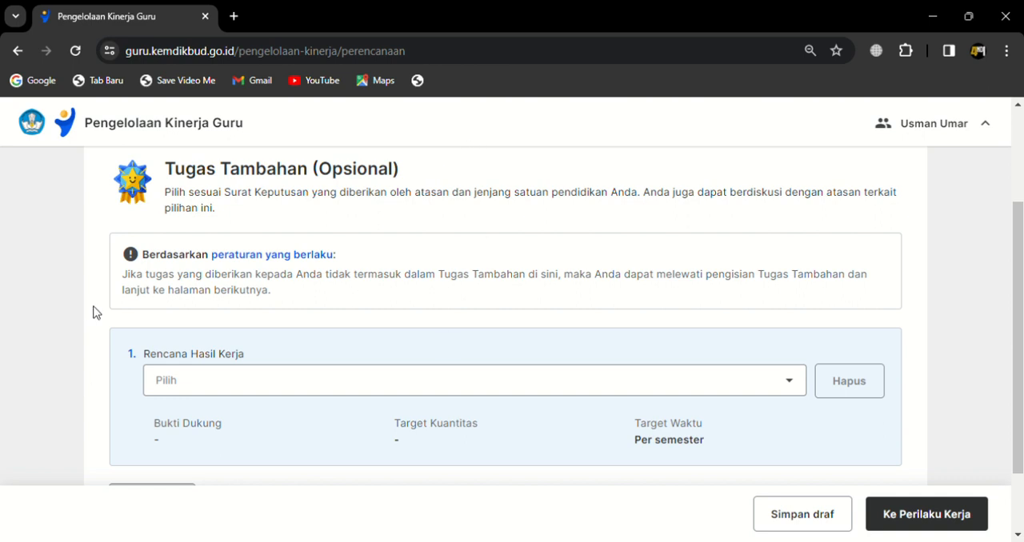
{"action": "scroll", "coordinate": [22, 383], "scroll_direction": "down", "scroll_amount": 1}
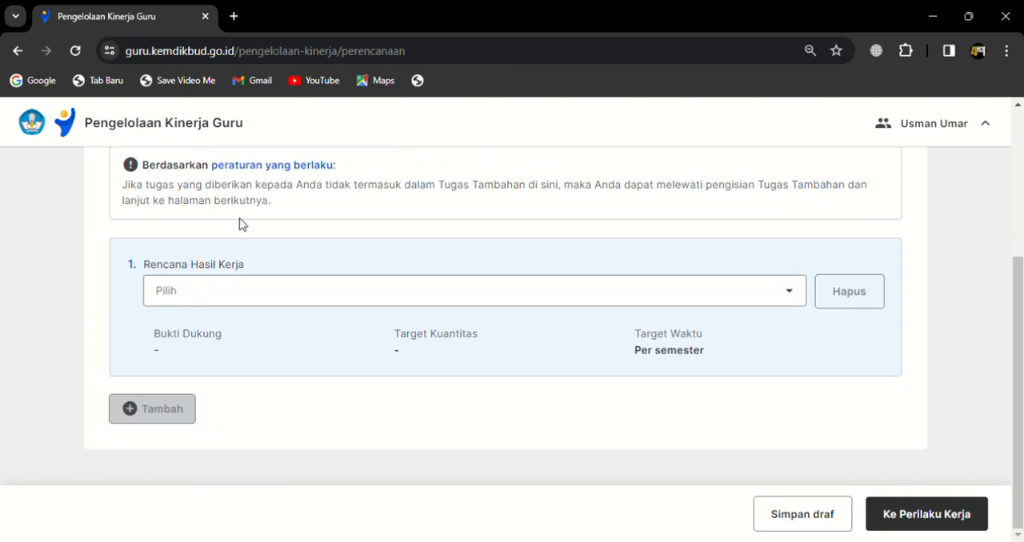
{"action": "left_click", "coordinate": [213, 300]}
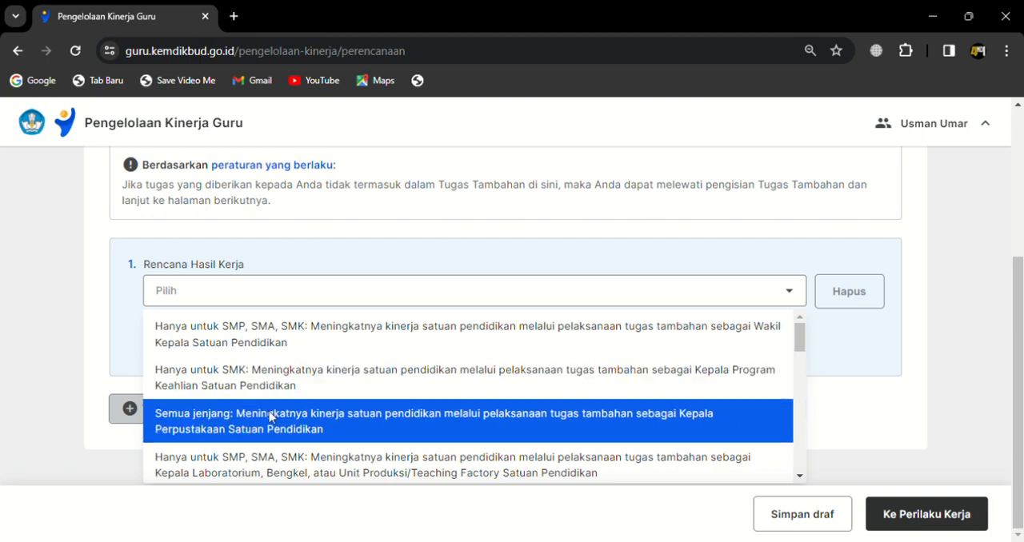
{"action": "left_click_drag", "start_coordinate": [799, 336], "coordinate": [795, 359]}
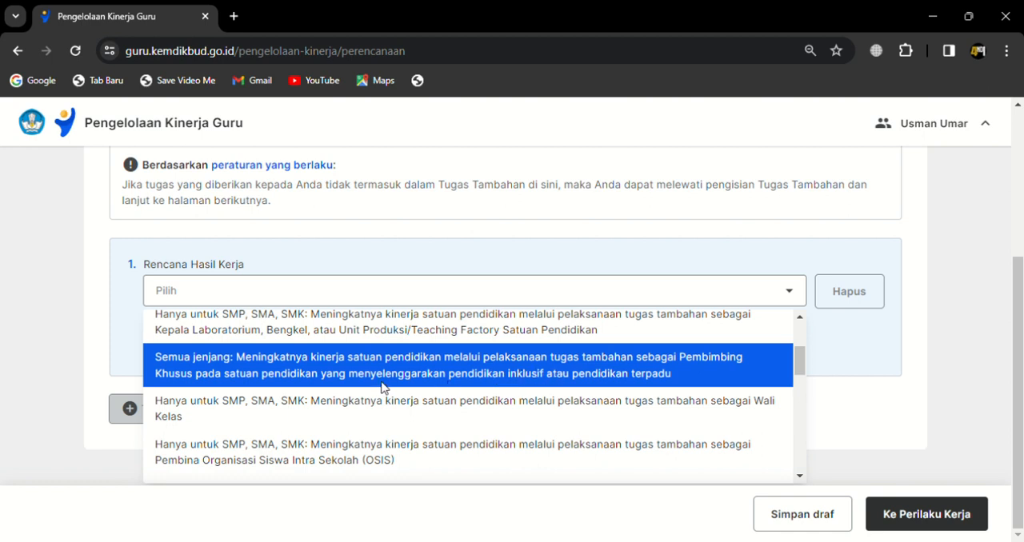
{"action": "left_click_drag", "start_coordinate": [800, 360], "coordinate": [805, 387]}
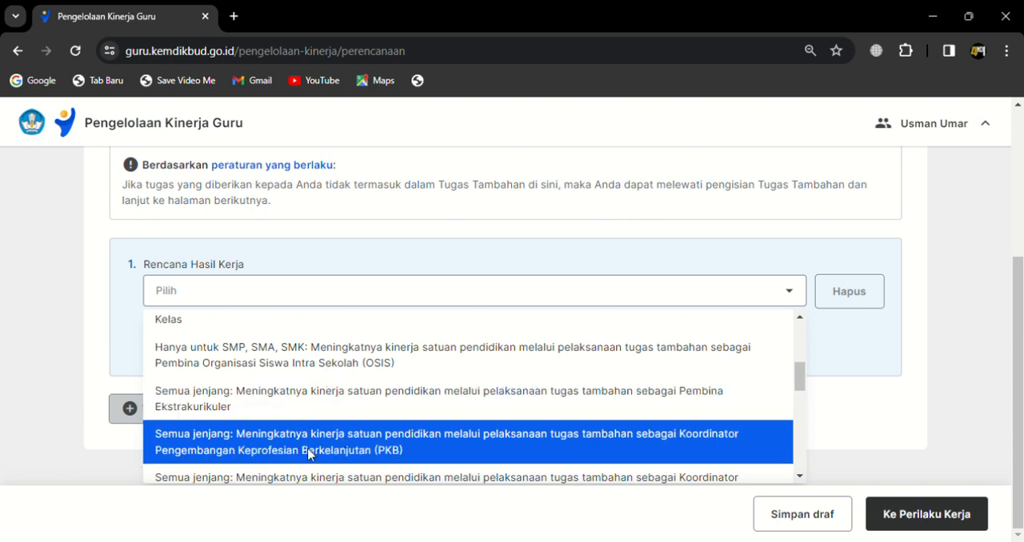
{"action": "left_click_drag", "start_coordinate": [799, 382], "coordinate": [797, 401]}
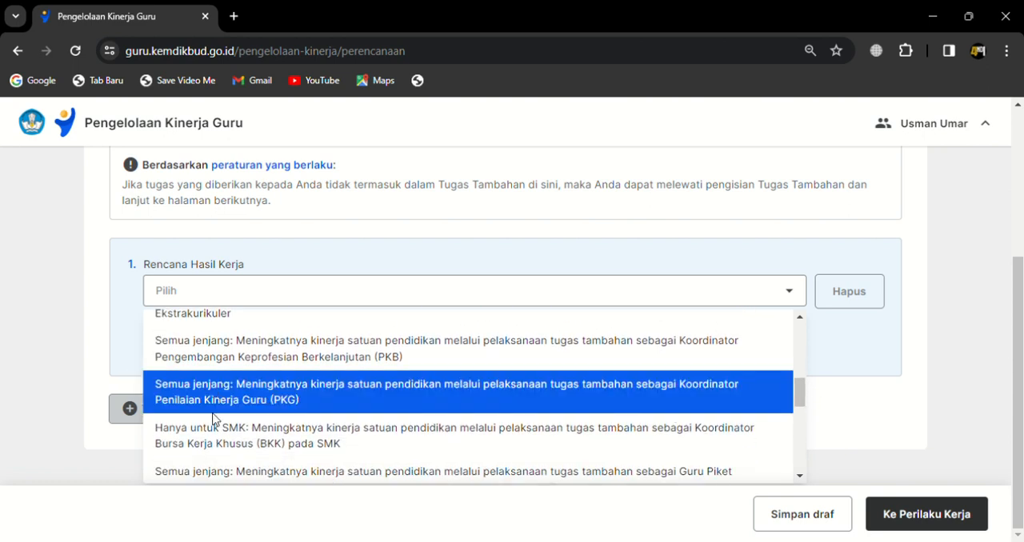
{"action": "left_click_drag", "start_coordinate": [797, 393], "coordinate": [800, 415]}
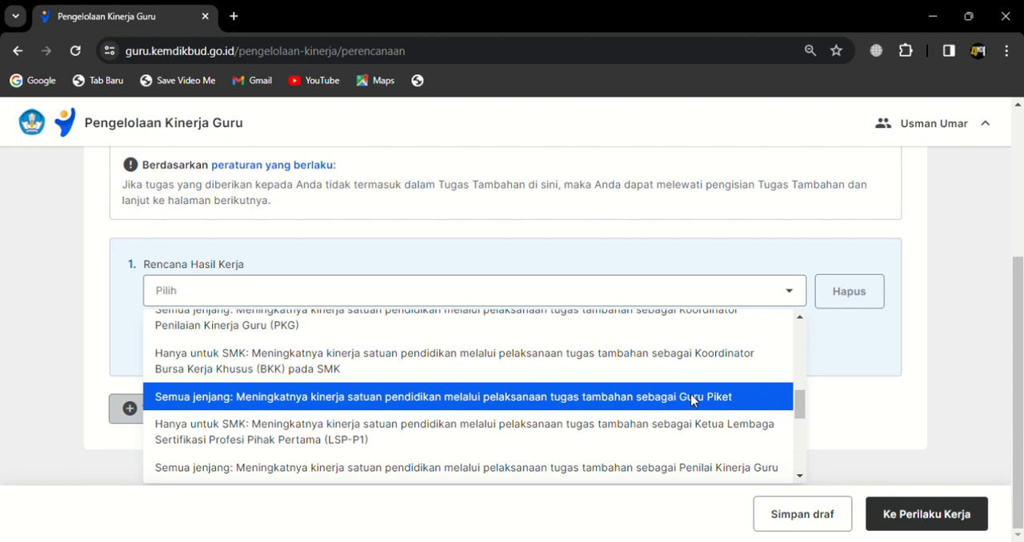
{"action": "left_click", "coordinate": [391, 400]}
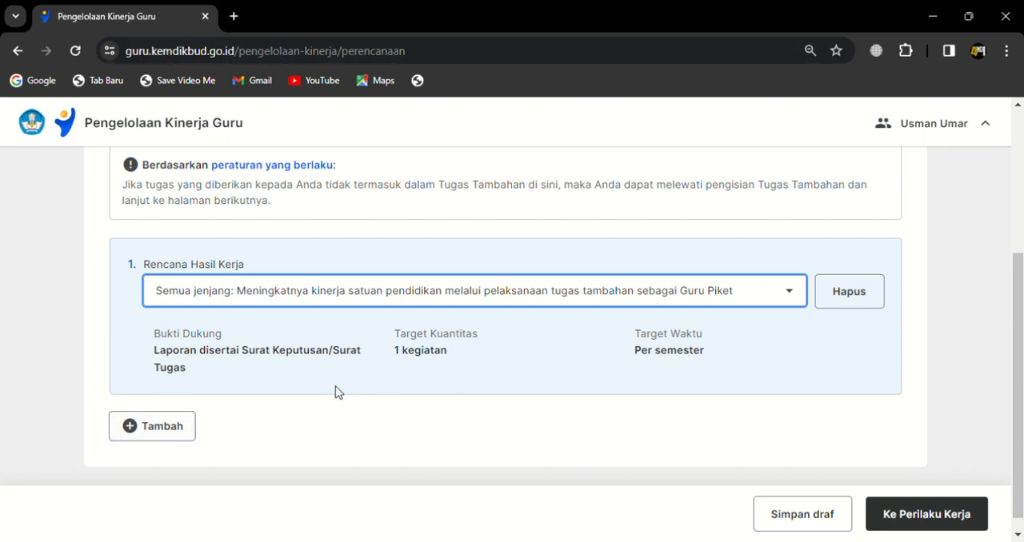
Step: Review the chosen Guru Piket additional duty and continue to the Perilaku Kerja stage
{"action": "scroll", "coordinate": [233, 237], "scroll_direction": "up", "scroll_amount": 2}
{"action": "scroll", "coordinate": [233, 237], "scroll_direction": "up", "scroll_amount": 3}
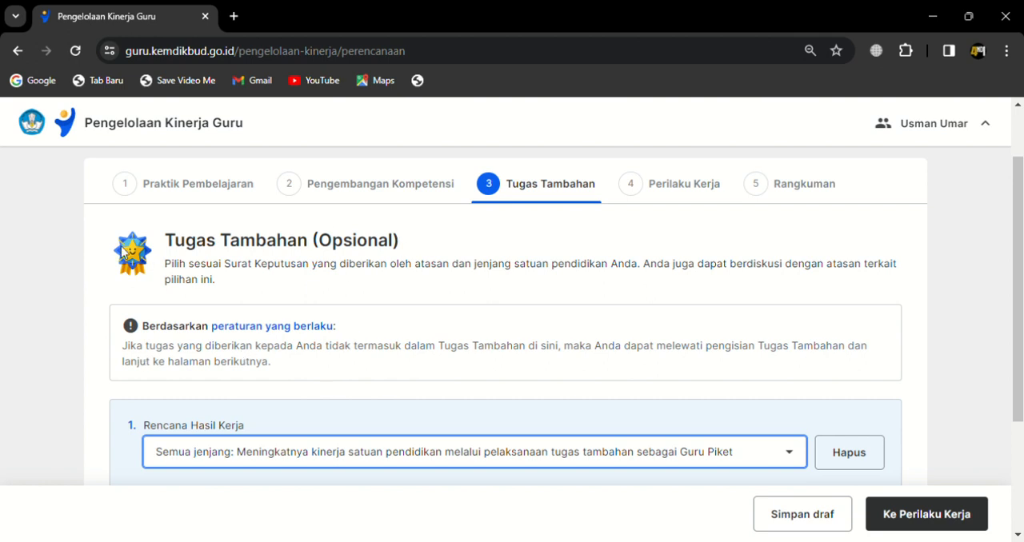
{"action": "scroll", "coordinate": [480, 293], "scroll_direction": "down", "scroll_amount": 2}
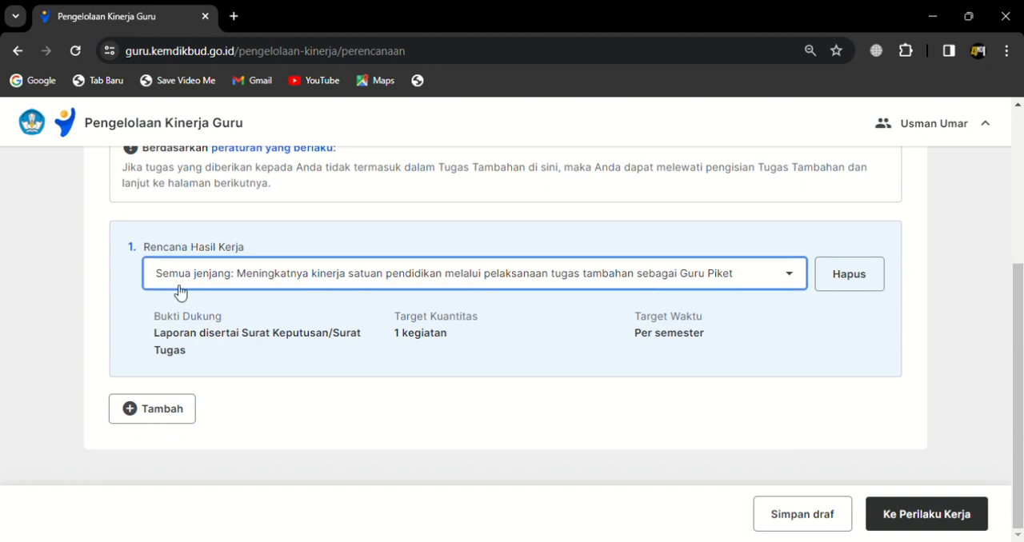
{"action": "scroll", "coordinate": [178, 293], "scroll_direction": "up", "scroll_amount": 2}
{"action": "scroll", "coordinate": [180, 292], "scroll_direction": "down", "scroll_amount": 2}
{"action": "left_click", "coordinate": [929, 518]}
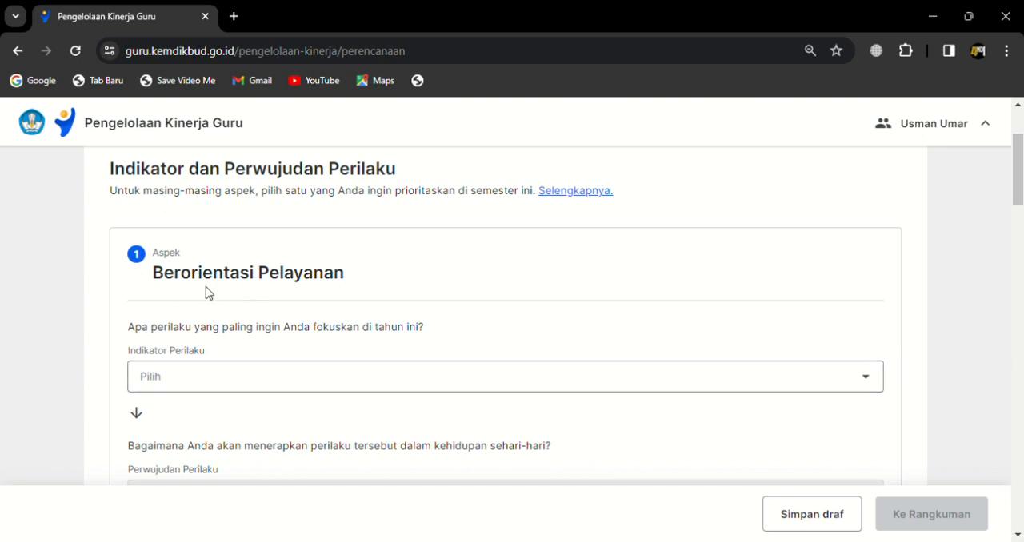
Step: Look over all the behaviour aspects on the Perilaku Kerja page, from Berorientasi Pelayanan to Kolaboratif
{"action": "scroll", "coordinate": [256, 290], "scroll_direction": "down", "scroll_amount": 4}
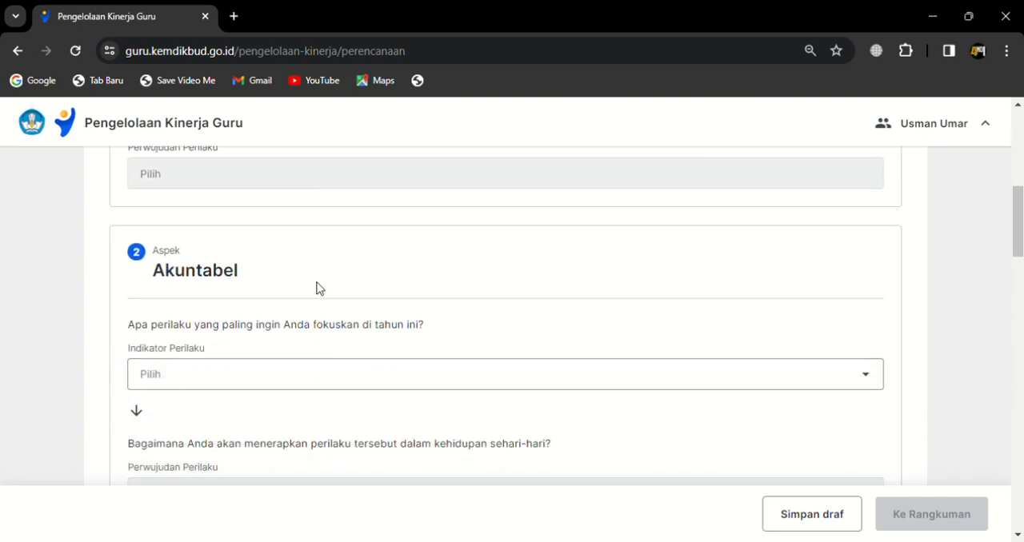
{"action": "scroll", "coordinate": [256, 320], "scroll_direction": "down", "scroll_amount": 6}
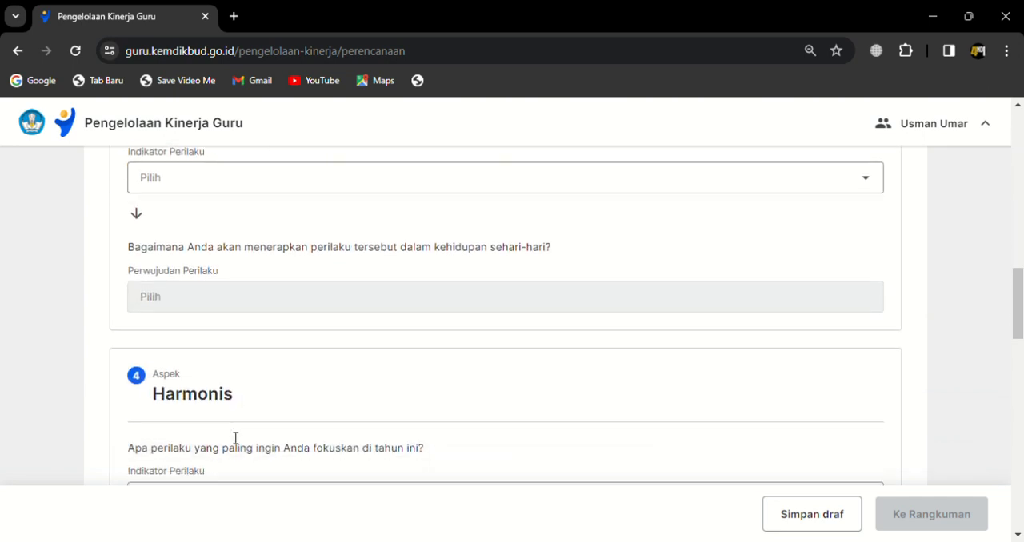
{"action": "scroll", "coordinate": [235, 439], "scroll_direction": "down", "scroll_amount": 8}
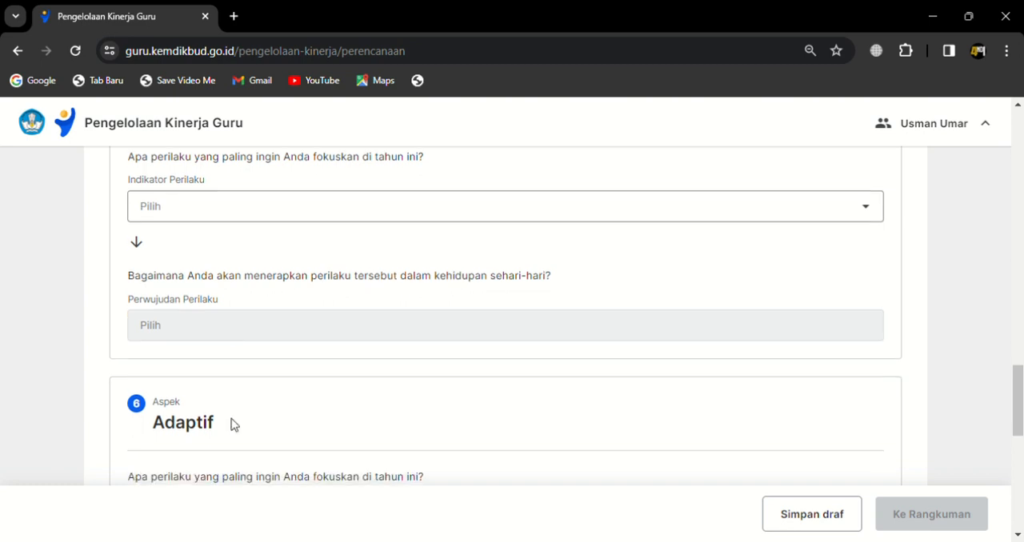
{"action": "scroll", "coordinate": [235, 424], "scroll_direction": "down", "scroll_amount": 5}
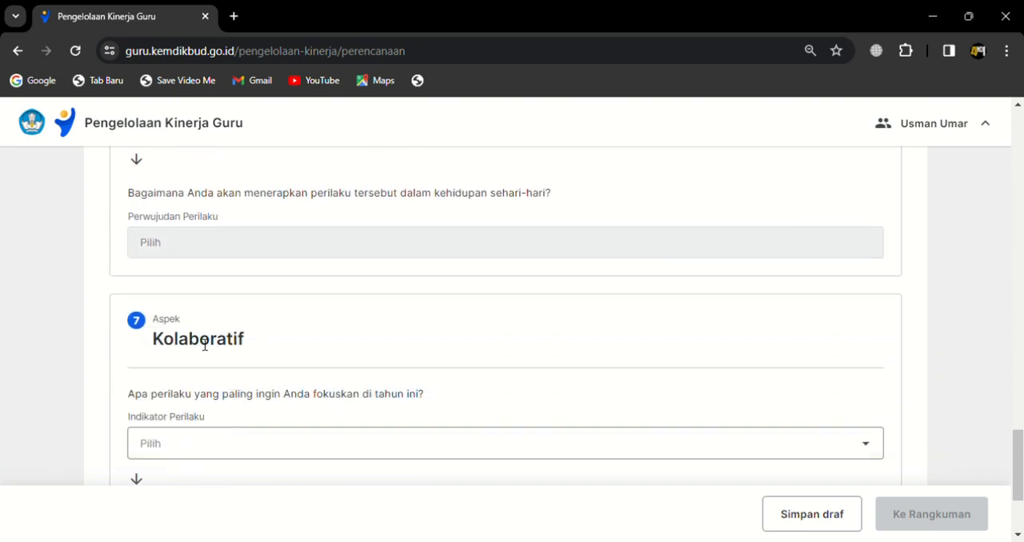
{"action": "scroll", "coordinate": [205, 345], "scroll_direction": "down", "scroll_amount": 2}
{"action": "scroll", "coordinate": [253, 344], "scroll_direction": "up", "scroll_amount": 11}
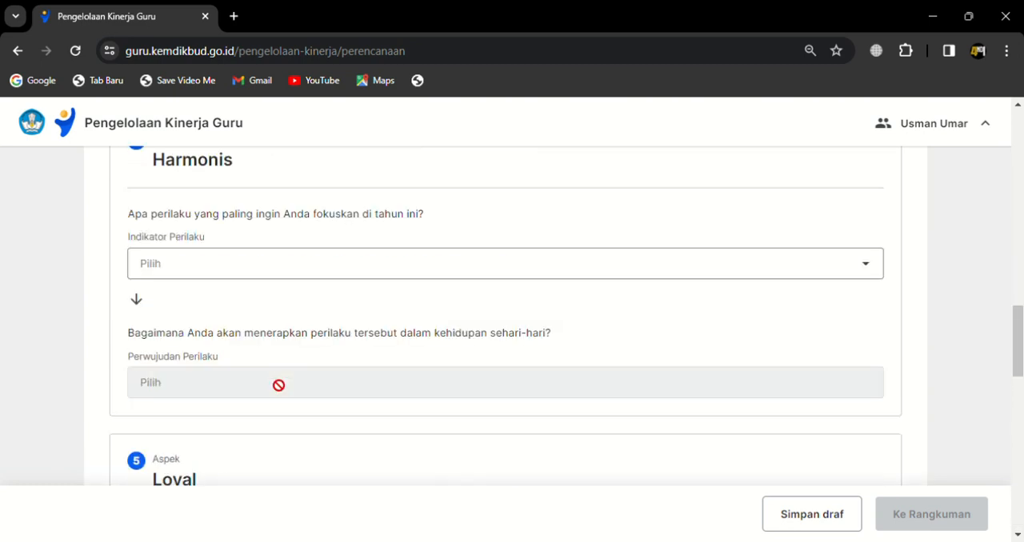
{"action": "scroll", "coordinate": [279, 386], "scroll_direction": "up", "scroll_amount": 12}
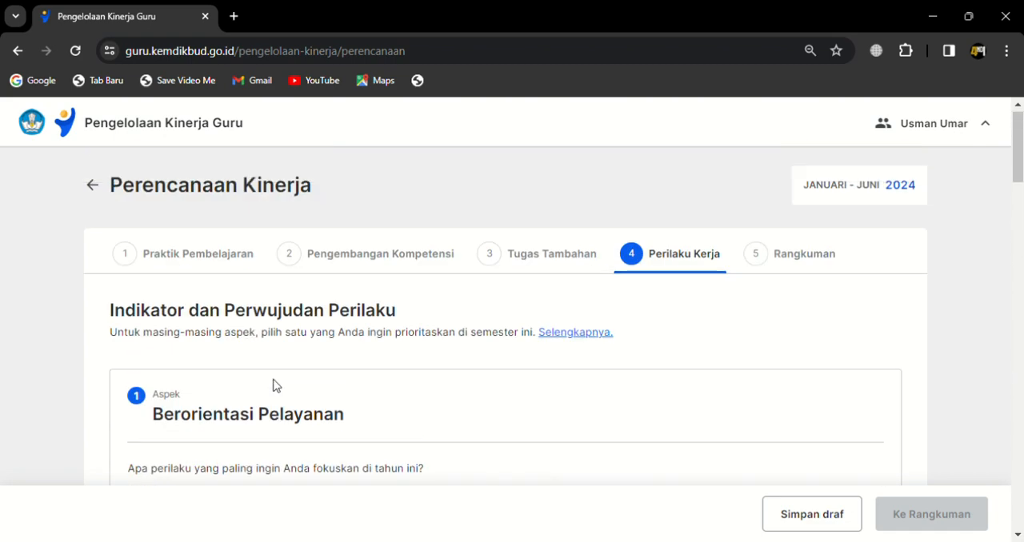
Step: For Berorientasi Pelayanan, choose the indicator starting "Bersifat ramah kepada peserta didik dan orangtua" and set Perwujudan Perilaku to "Menuntaskan semua pekerjaan"
{"action": "scroll", "coordinate": [297, 450], "scroll_direction": "down", "scroll_amount": 3}
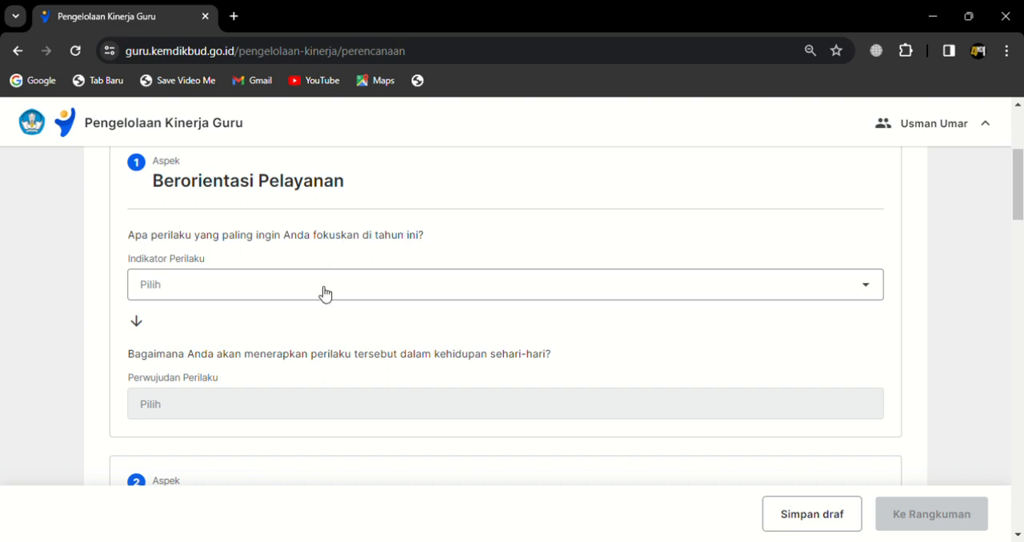
{"action": "left_click", "coordinate": [209, 288]}
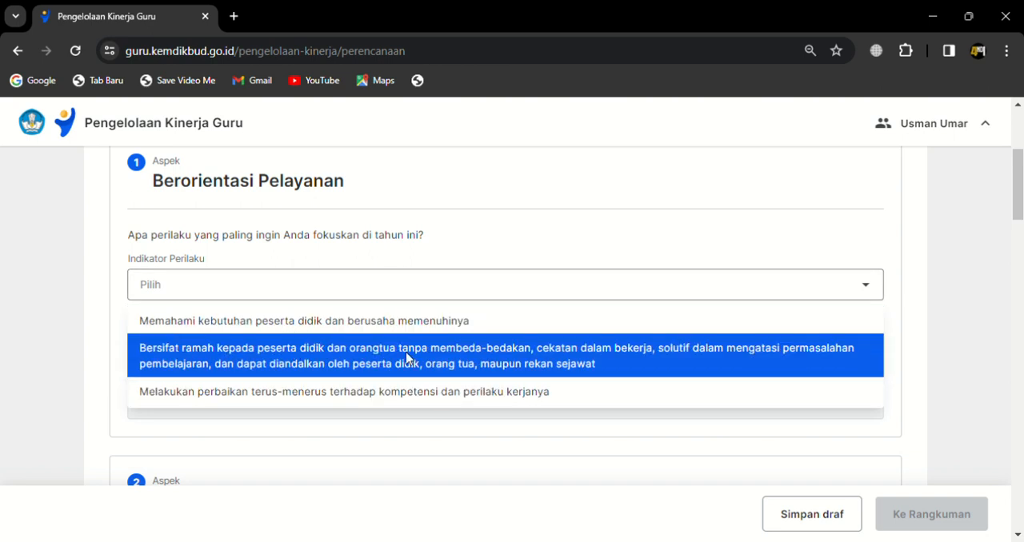
{"action": "scroll", "coordinate": [456, 368], "scroll_direction": "down", "scroll_amount": 2}
{"action": "scroll", "coordinate": [454, 297], "scroll_direction": "up", "scroll_amount": 2}
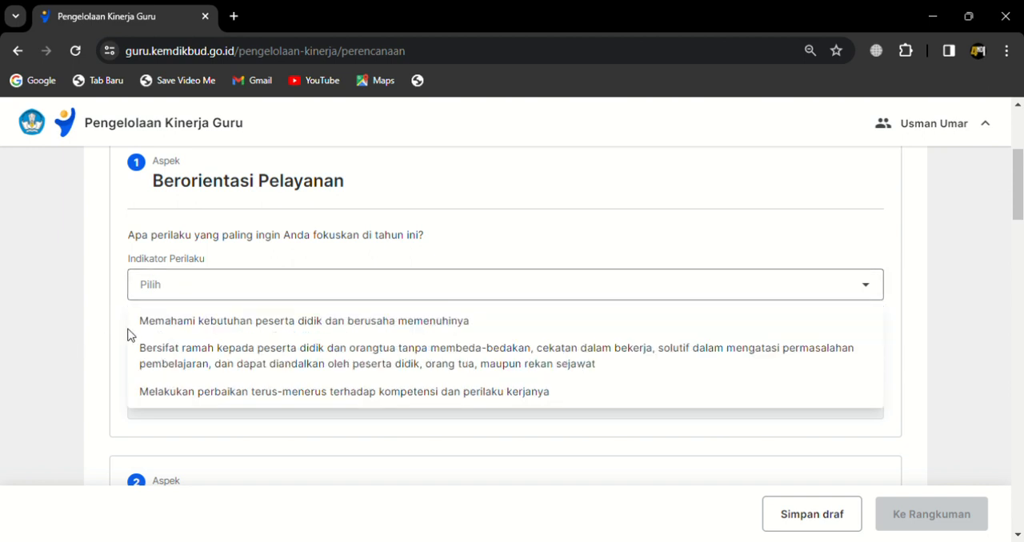
{"action": "left_click", "coordinate": [164, 361]}
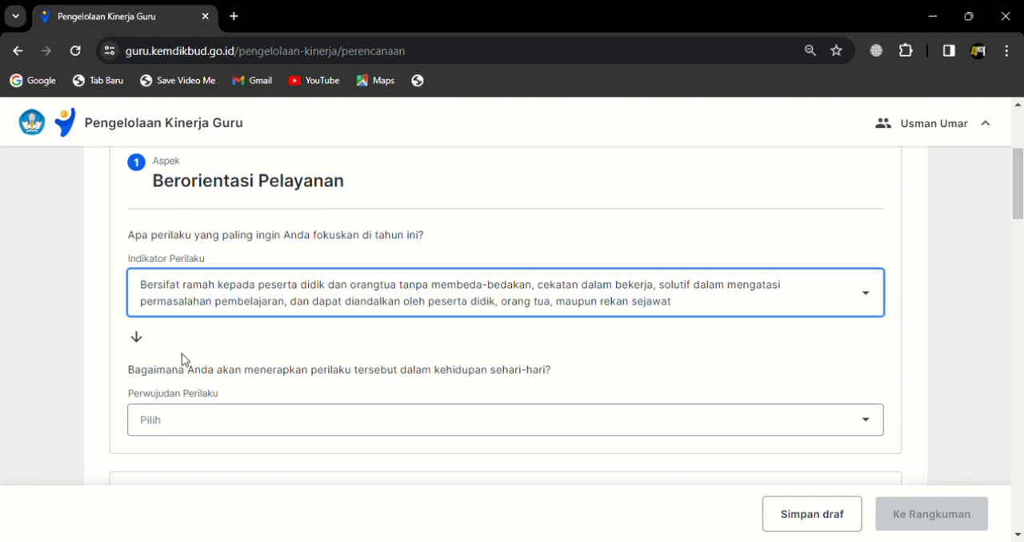
{"action": "scroll", "coordinate": [567, 373], "scroll_direction": "down", "scroll_amount": 2}
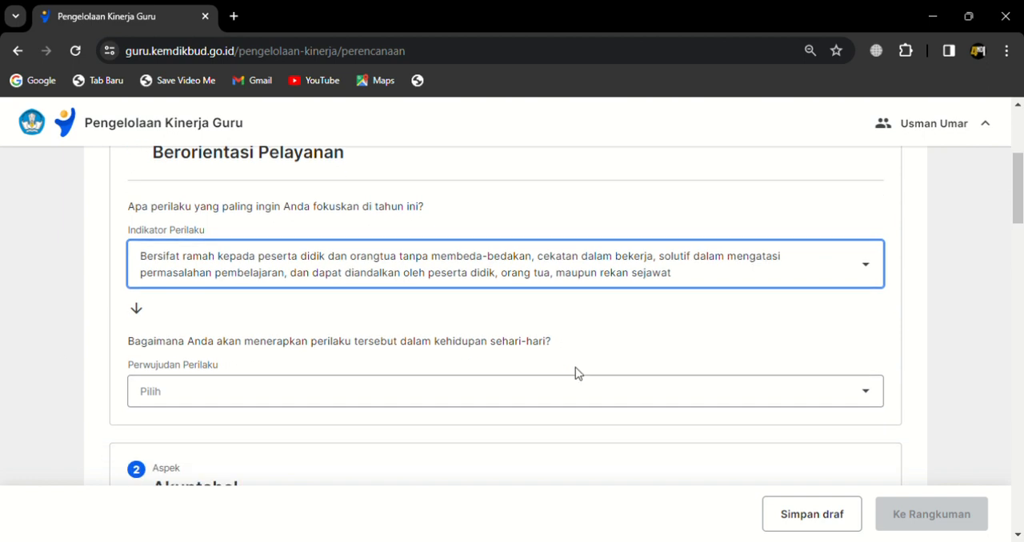
{"action": "left_click", "coordinate": [290, 262]}
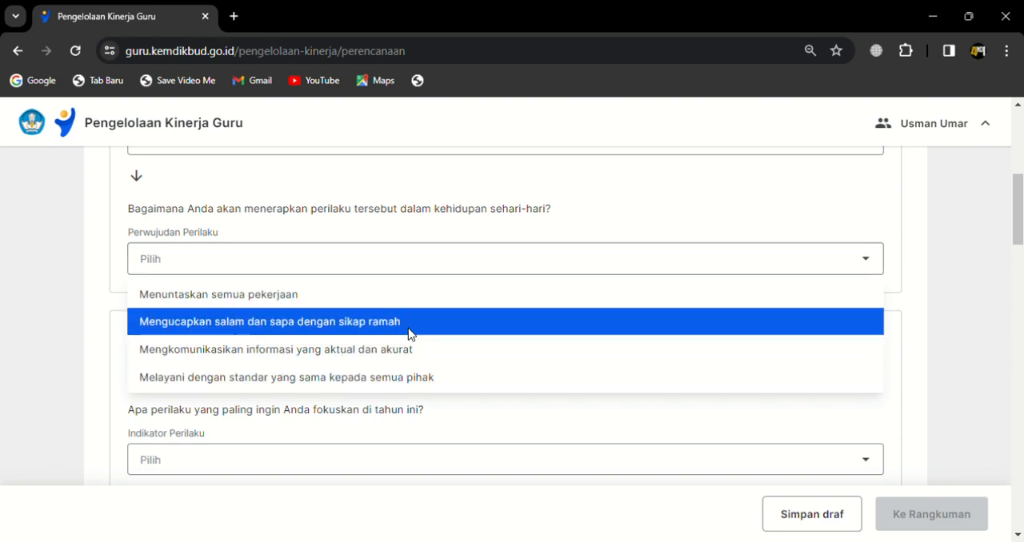
{"action": "left_click", "coordinate": [440, 302]}
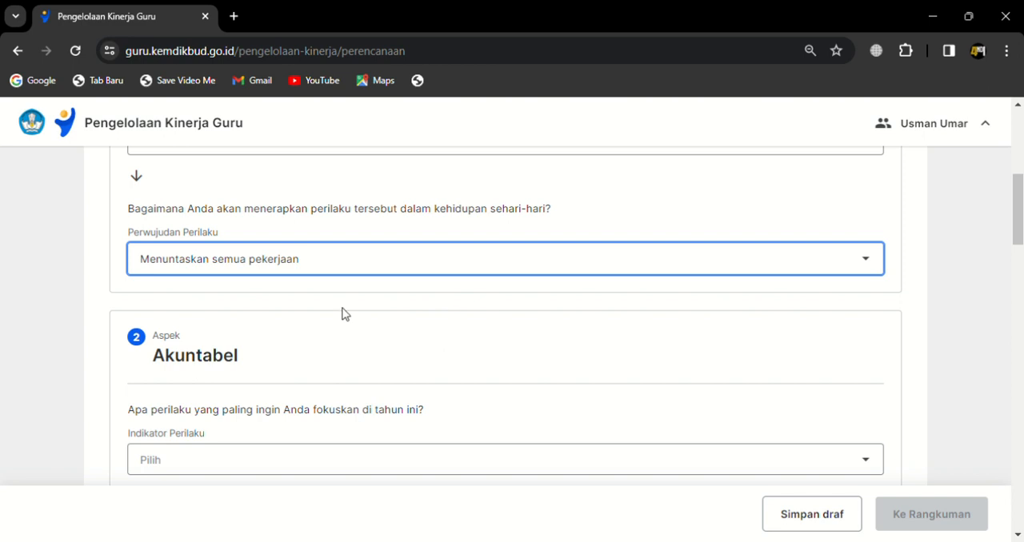
Step: For Akuntabel, choose the indicator starting "Melaksanakan tugas dengan jujur, bertanggung jawab" and set Perwujudan Perilaku to "Memenuhi janji dan komitmen terkait pekerjaan"
{"action": "scroll", "coordinate": [312, 336], "scroll_direction": "down", "scroll_amount": 2}
{"action": "left_click", "coordinate": [294, 297]}
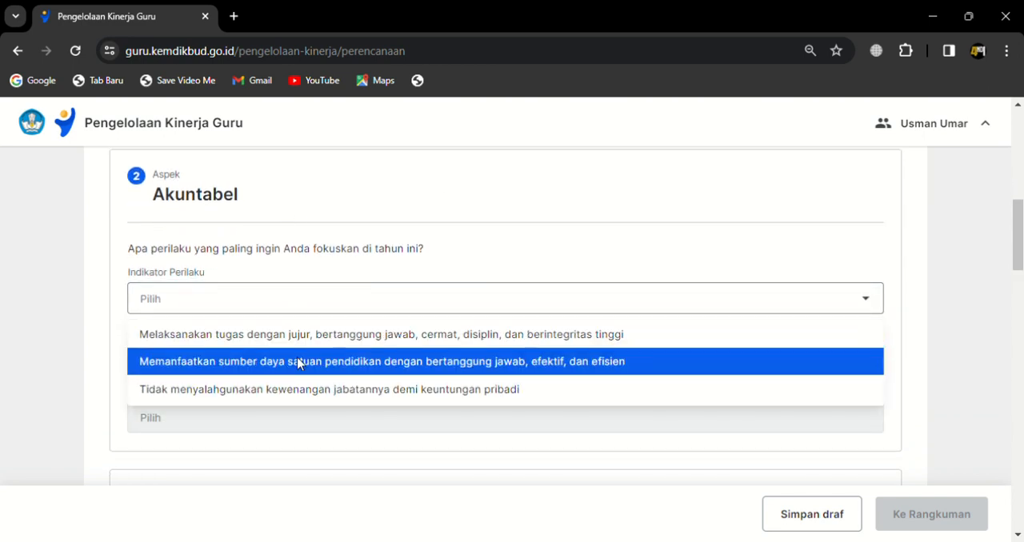
{"action": "left_click", "coordinate": [322, 336]}
{"action": "scroll", "coordinate": [472, 340], "scroll_direction": "down", "scroll_amount": 1}
{"action": "left_click", "coordinate": [392, 339]}
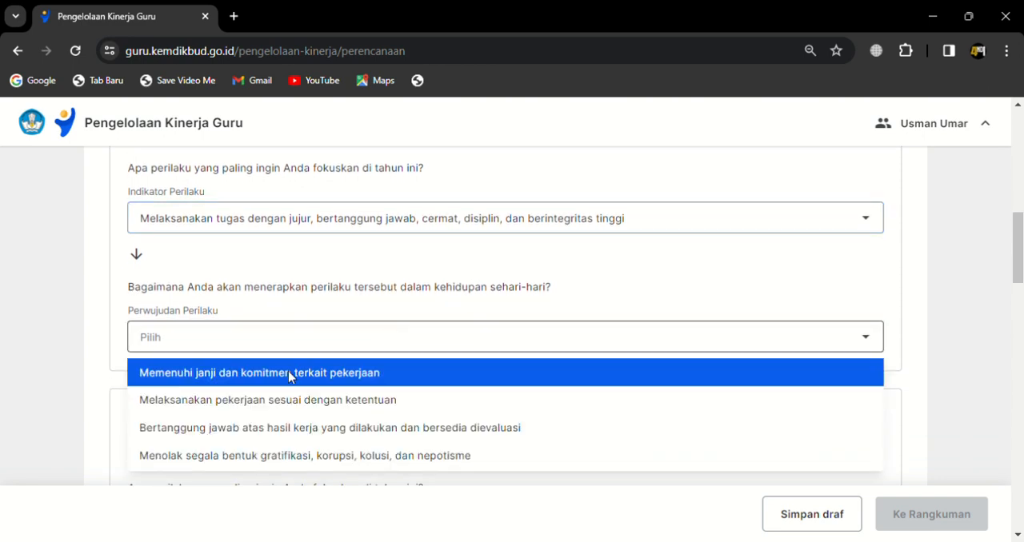
{"action": "left_click", "coordinate": [480, 366]}
Step: For the Kompeten aspect, set Indikator Perilaku to "Melaksanakan tugas dengan kualitas terbaik"
{"action": "scroll", "coordinate": [481, 367], "scroll_direction": "down", "scroll_amount": 3}
{"action": "left_click", "coordinate": [349, 301]}
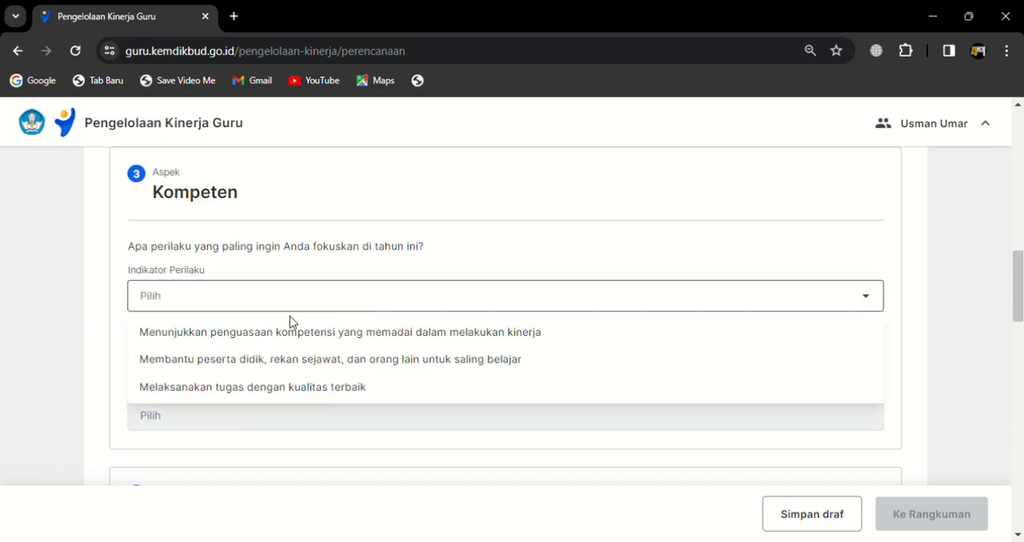
{"action": "left_click", "coordinate": [478, 331]}
{"action": "scroll", "coordinate": [477, 332], "scroll_direction": "up", "scroll_amount": 10}
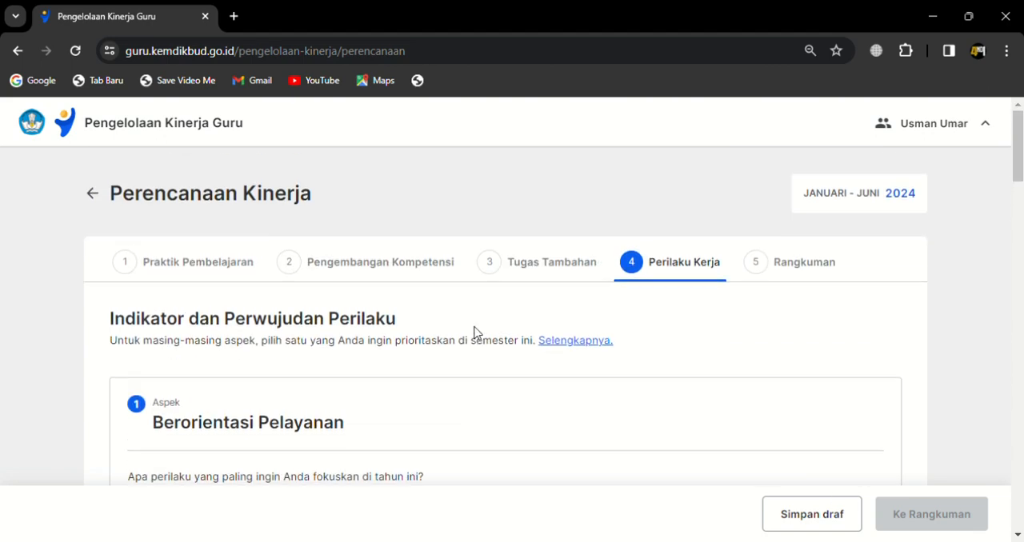
{"action": "scroll", "coordinate": [472, 354], "scroll_direction": "down", "scroll_amount": 10}
{"action": "scroll", "coordinate": [473, 370], "scroll_direction": "up", "scroll_amount": 2}
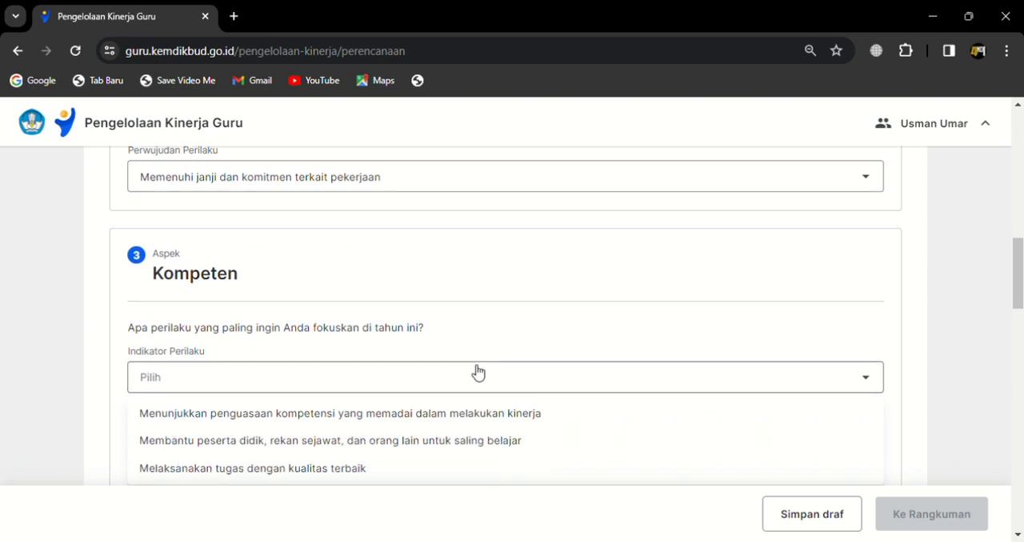
{"action": "scroll", "coordinate": [456, 393], "scroll_direction": "down", "scroll_amount": 3}
{"action": "left_click", "coordinate": [458, 296]}
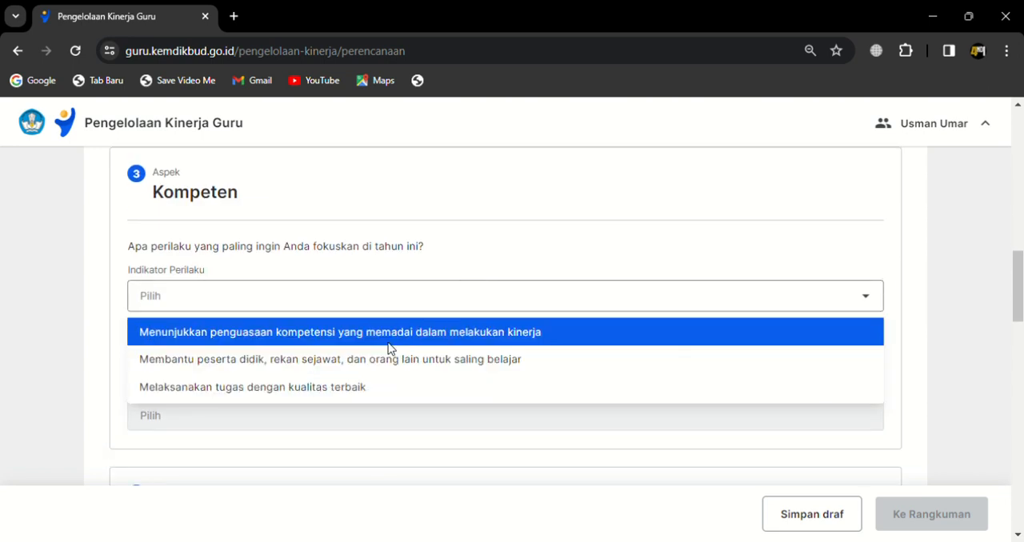
{"action": "left_click", "coordinate": [398, 387]}
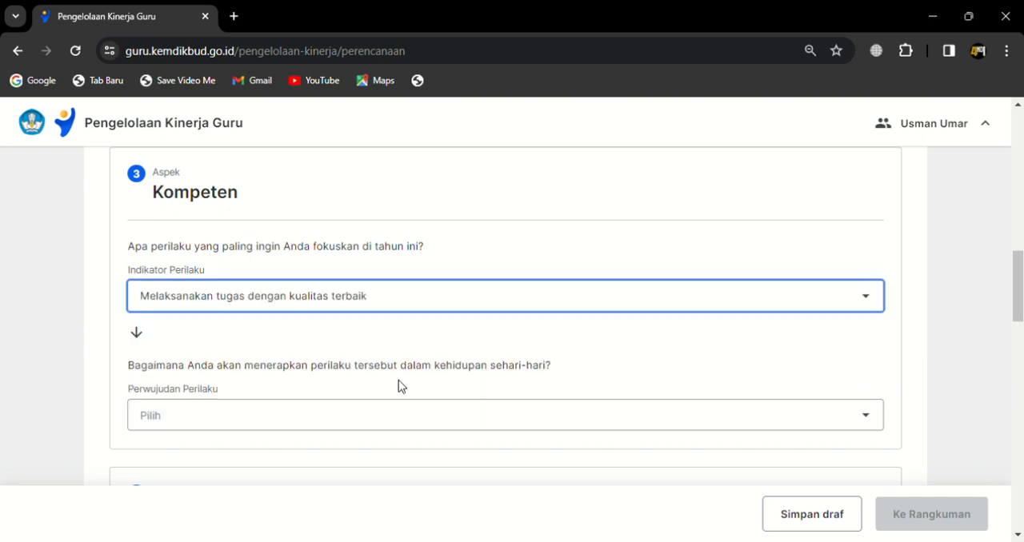
Step: Set Kompeten's Perwujudan Perilaku to "Mendukung penyusunan rencana kerja dan/atau anggaran secara partisipatif"
{"action": "left_click", "coordinate": [370, 416]}
{"action": "scroll", "coordinate": [370, 416], "scroll_direction": "down", "scroll_amount": 2}
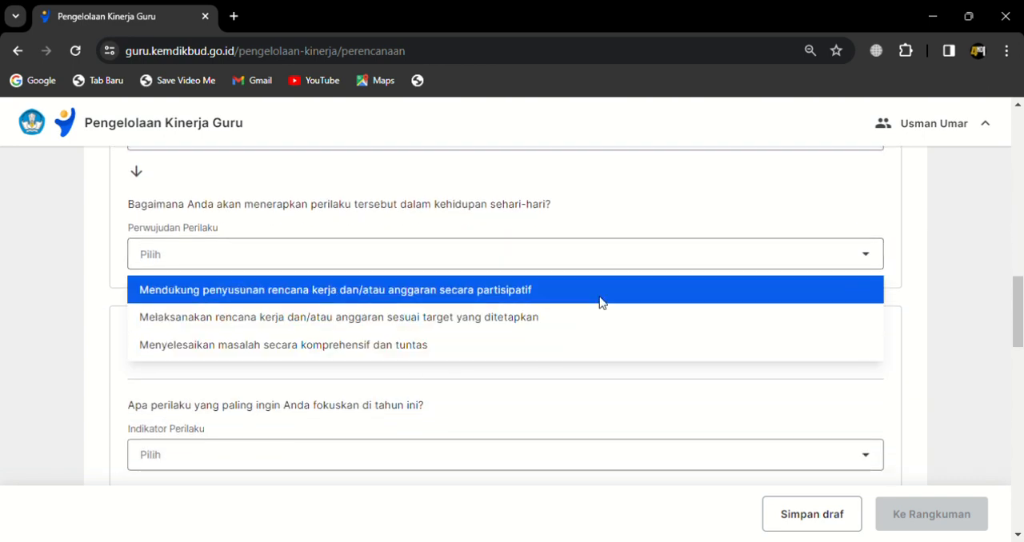
{"action": "left_click", "coordinate": [452, 292]}
Step: For Harmonis, choose the indicator "Memberikan pertolongan bagi warga satuan pendidikan yang memerlukan" and Perwujudan Perilaku "Menawarkan solusi kepada warga satuan pendidikan dengan responsif"
{"action": "scroll", "coordinate": [423, 365], "scroll_direction": "down", "scroll_amount": 2}
{"action": "left_click", "coordinate": [388, 302]}
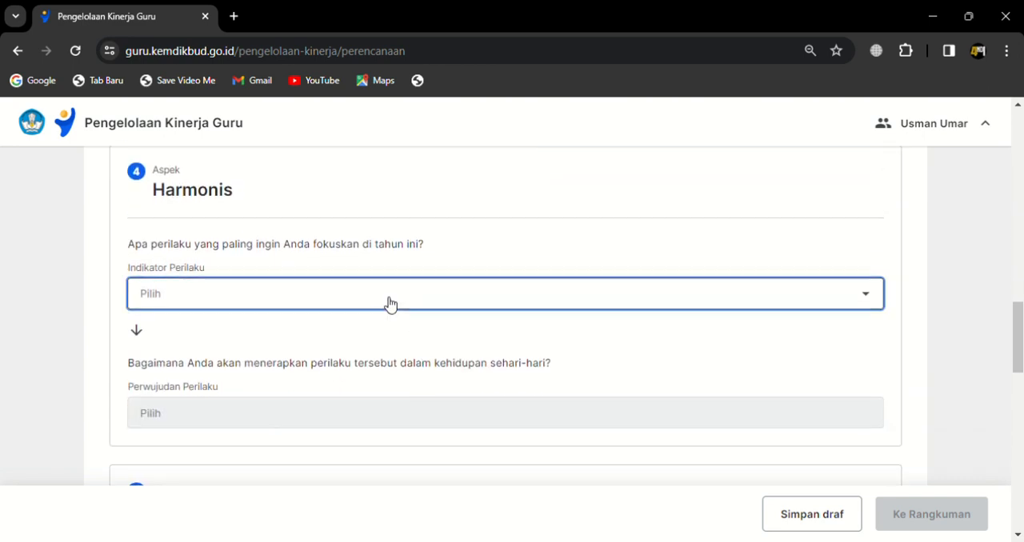
{"action": "left_click", "coordinate": [380, 358]}
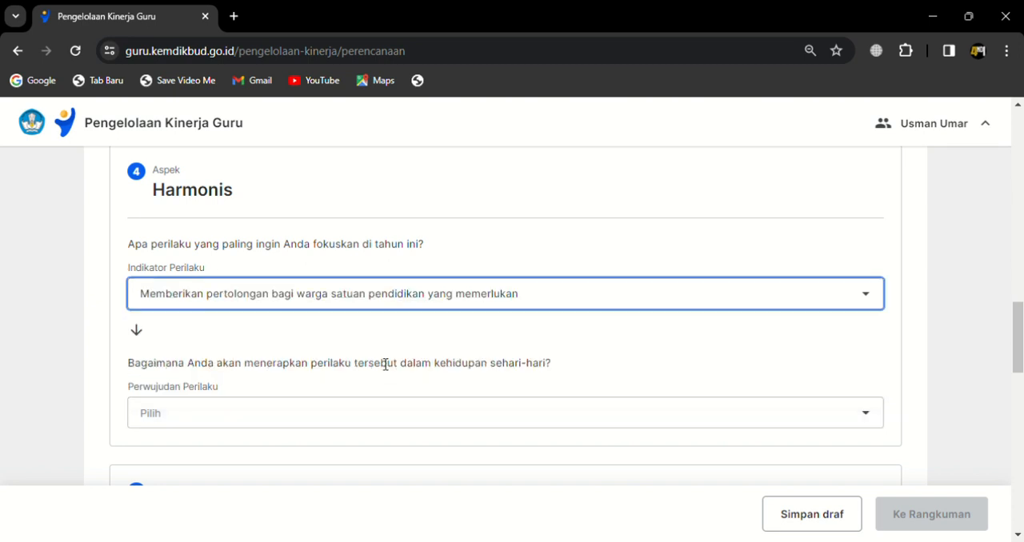
{"action": "left_click", "coordinate": [364, 425]}
{"action": "scroll", "coordinate": [364, 439], "scroll_direction": "down", "scroll_amount": 2}
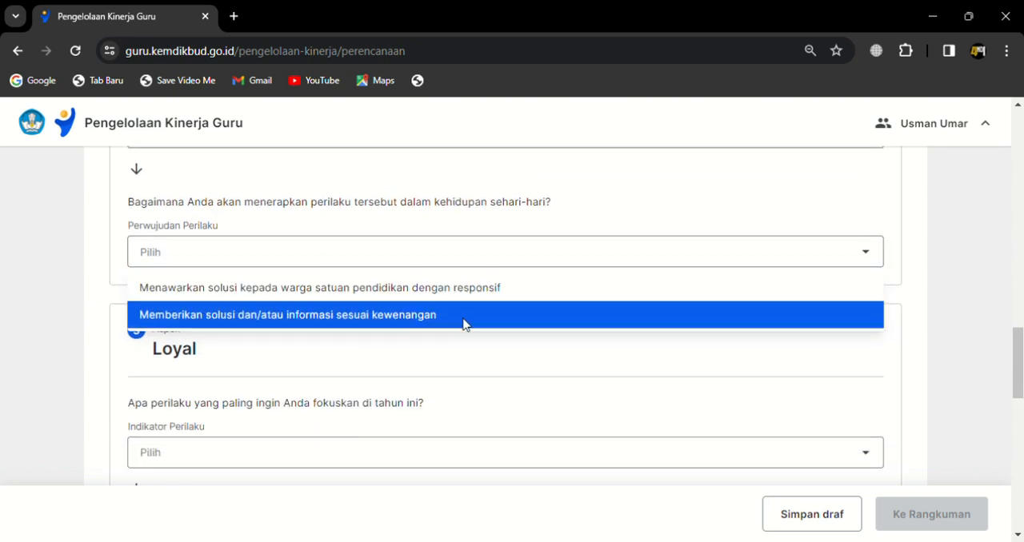
{"action": "left_click", "coordinate": [472, 290]}
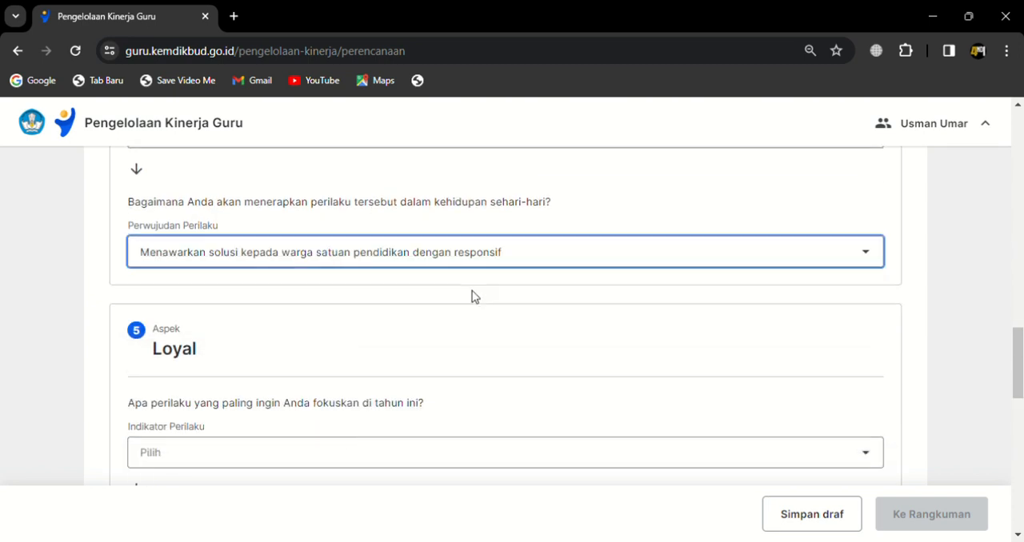
Step: For Loyal, choose the indicator "Memegang teguh moral dan mematuhi peraturan perundang-undangan yang berlaku" and Perwujudan Perilaku "Menghindari tindakan, ucapan, perbuatan yang menjurus pada perpecahan"
{"action": "left_click", "coordinate": [412, 457]}
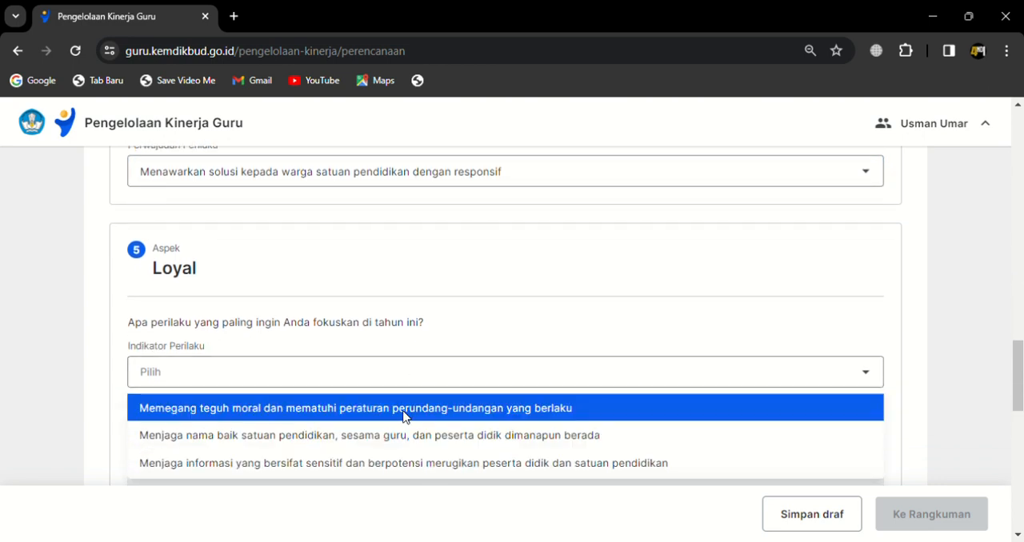
{"action": "scroll", "coordinate": [404, 428], "scroll_direction": "down", "scroll_amount": 2}
{"action": "left_click", "coordinate": [451, 247]}
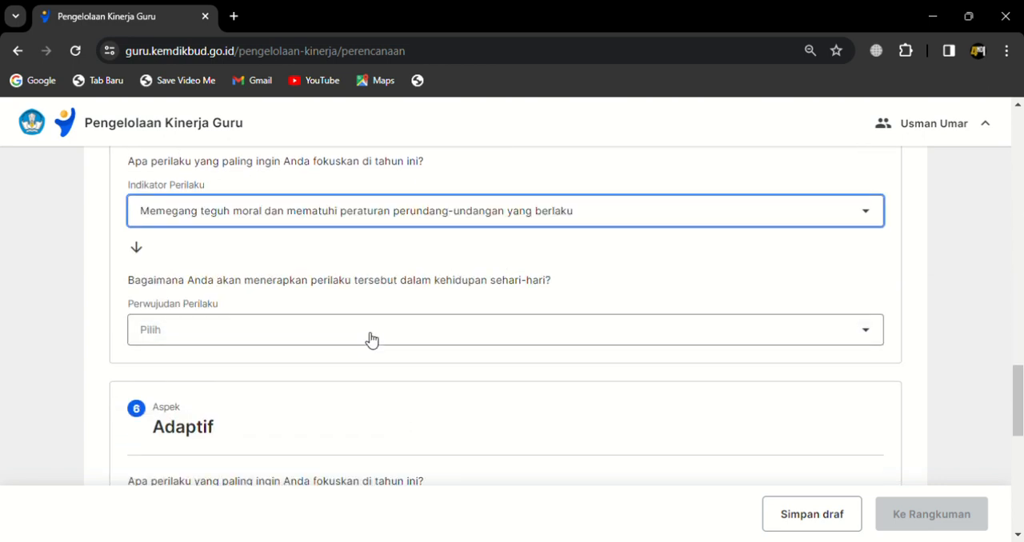
{"action": "left_click", "coordinate": [371, 338]}
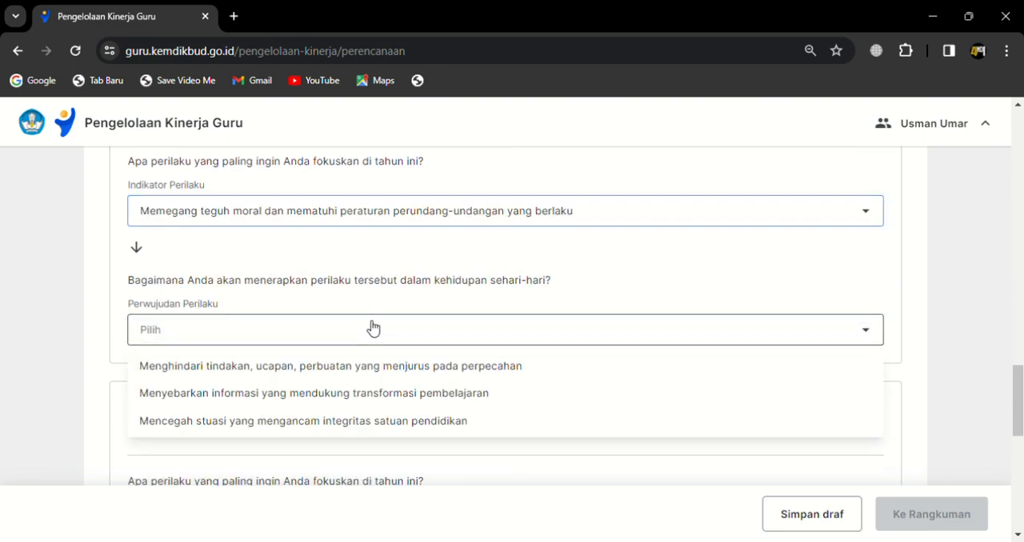
{"action": "left_click", "coordinate": [441, 370]}
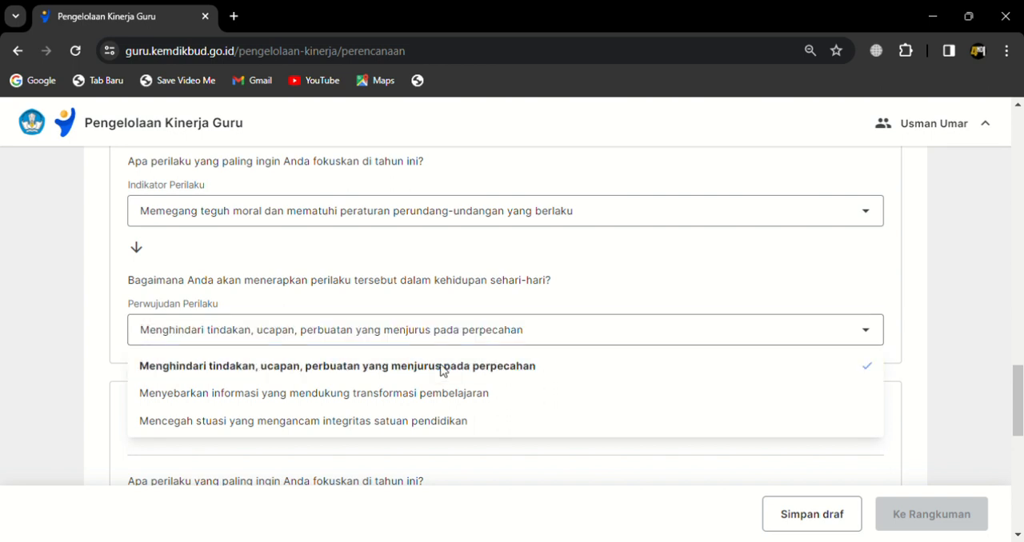
Step: For Adaptif, choose the indicator starting "Terus berinovasi" and set Perwujudan Perilaku to "Menyampaikan gagasan dengan berani untuk kemajuan satuan pendidikan"
{"action": "scroll", "coordinate": [448, 376], "scroll_direction": "down", "scroll_amount": 3}
{"action": "left_click", "coordinate": [336, 297]}
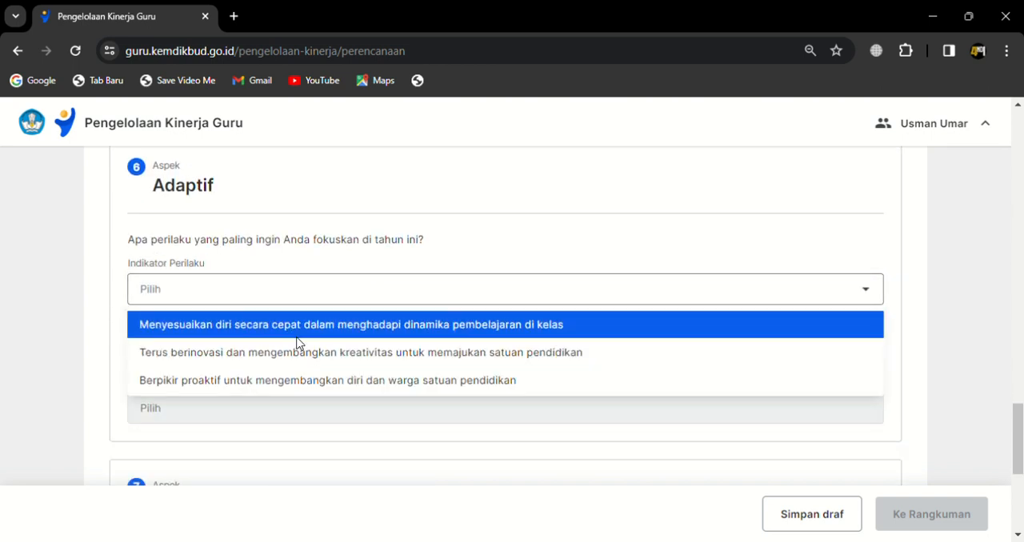
{"action": "left_click", "coordinate": [297, 352]}
{"action": "scroll", "coordinate": [320, 304], "scroll_direction": "down", "scroll_amount": 2}
{"action": "left_click", "coordinate": [338, 252]}
{"action": "left_click", "coordinate": [334, 286]}
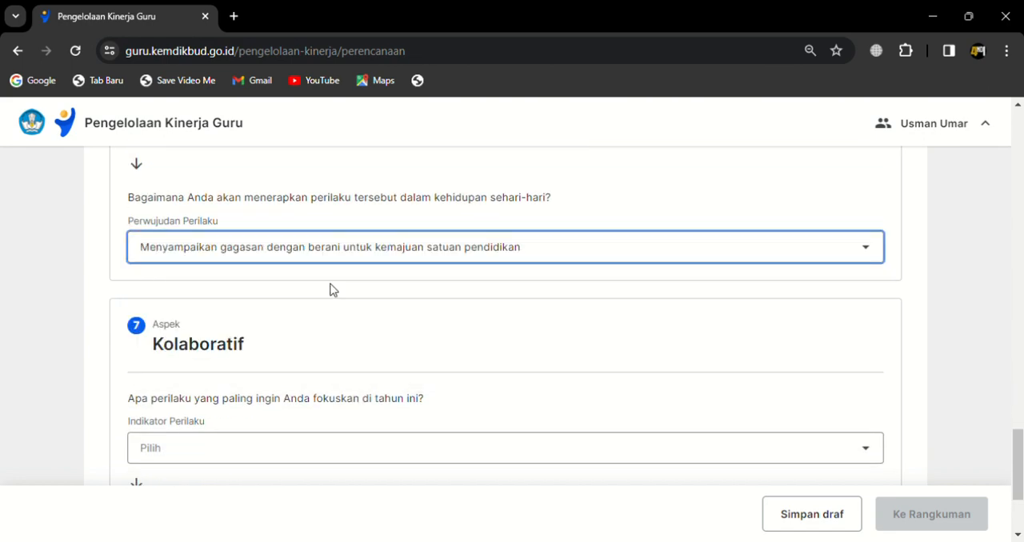
Step: For Kolaboratif, choose the indicator starting "Bekerja sama secara terbuka" and the Perwujudan Perilaku starting "Bersinergi dengan peserta didik, rekan sejawat"
{"action": "scroll", "coordinate": [411, 360], "scroll_direction": "down", "scroll_amount": 2}
{"action": "left_click", "coordinate": [285, 283]}
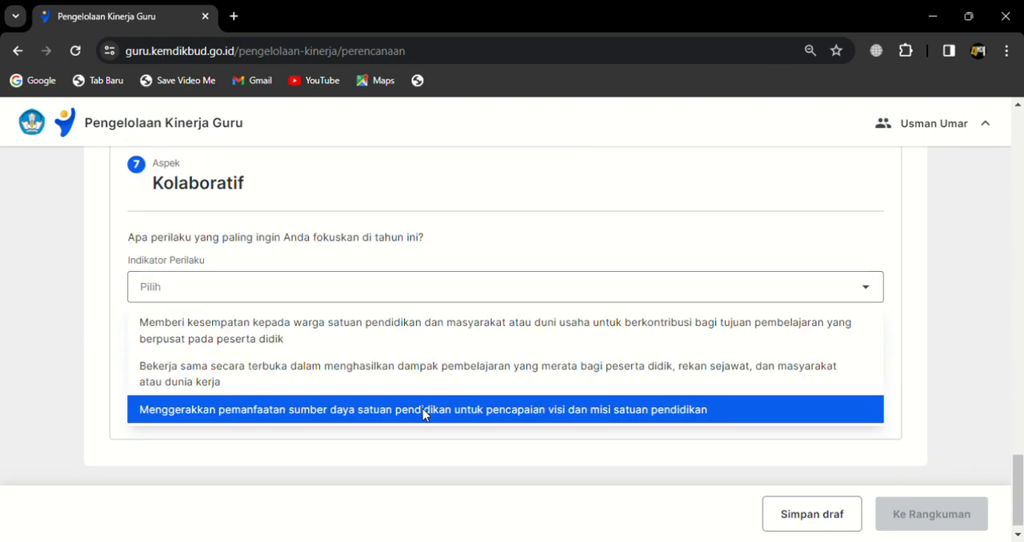
{"action": "left_click", "coordinate": [364, 372]}
{"action": "scroll", "coordinate": [416, 378], "scroll_direction": "down", "scroll_amount": 1}
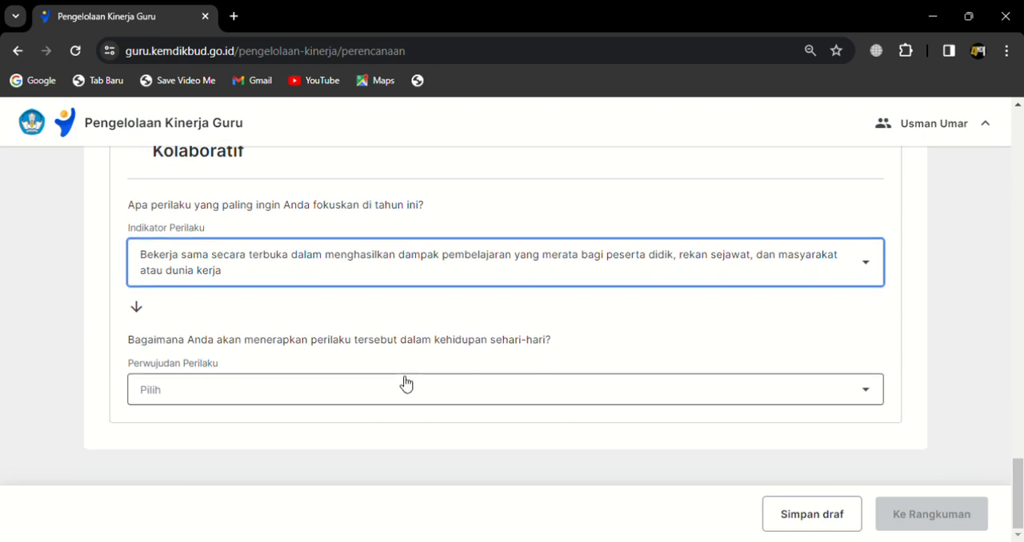
{"action": "left_click", "coordinate": [404, 390]}
{"action": "left_click", "coordinate": [354, 453]}
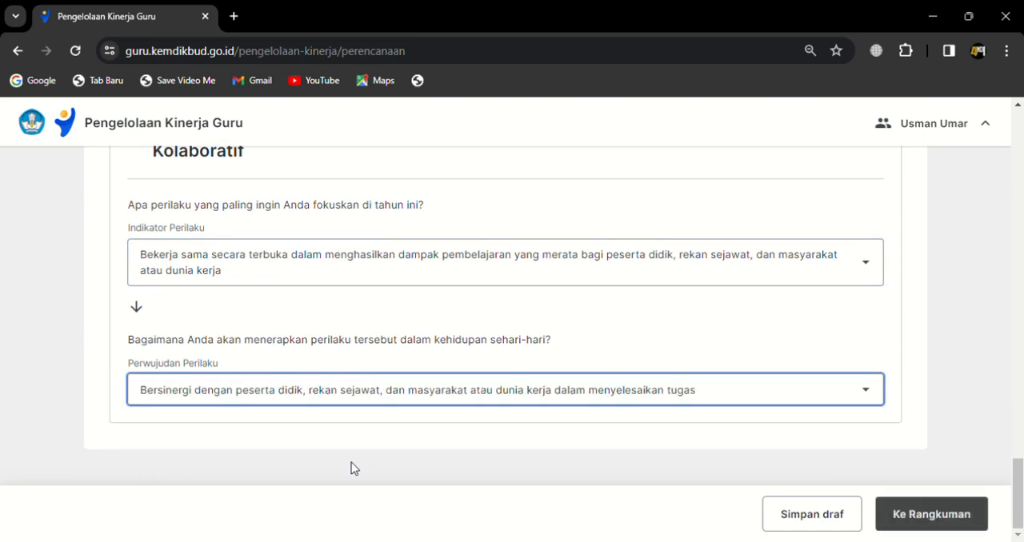
Step: Check the choices across the Perilaku Kerja aspects and proceed to the Rangkuman
{"action": "scroll", "coordinate": [416, 356], "scroll_direction": "up", "scroll_amount": 12}
{"action": "scroll", "coordinate": [283, 275], "scroll_direction": "up", "scroll_amount": 5}
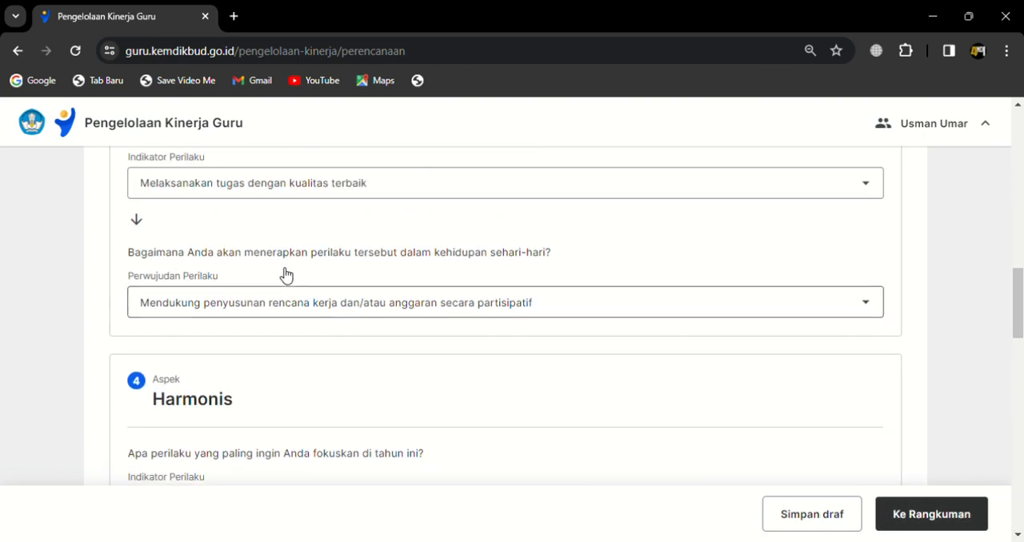
{"action": "scroll", "coordinate": [279, 273], "scroll_direction": "down", "scroll_amount": 17}
{"action": "scroll", "coordinate": [279, 283], "scroll_direction": "down", "scroll_amount": 3}
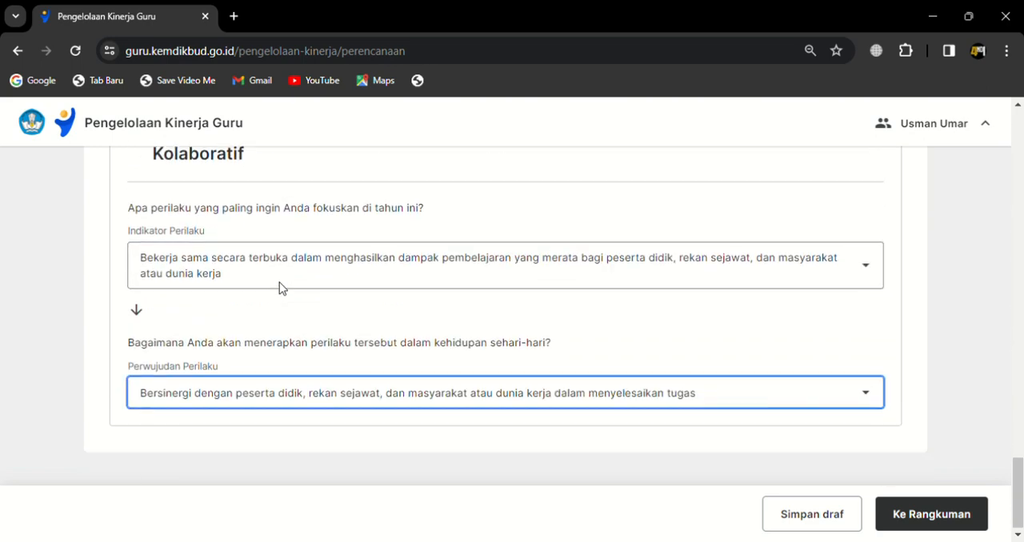
{"action": "scroll", "coordinate": [280, 282], "scroll_direction": "up", "scroll_amount": 18}
{"action": "scroll", "coordinate": [279, 282], "scroll_direction": "up", "scroll_amount": 10}
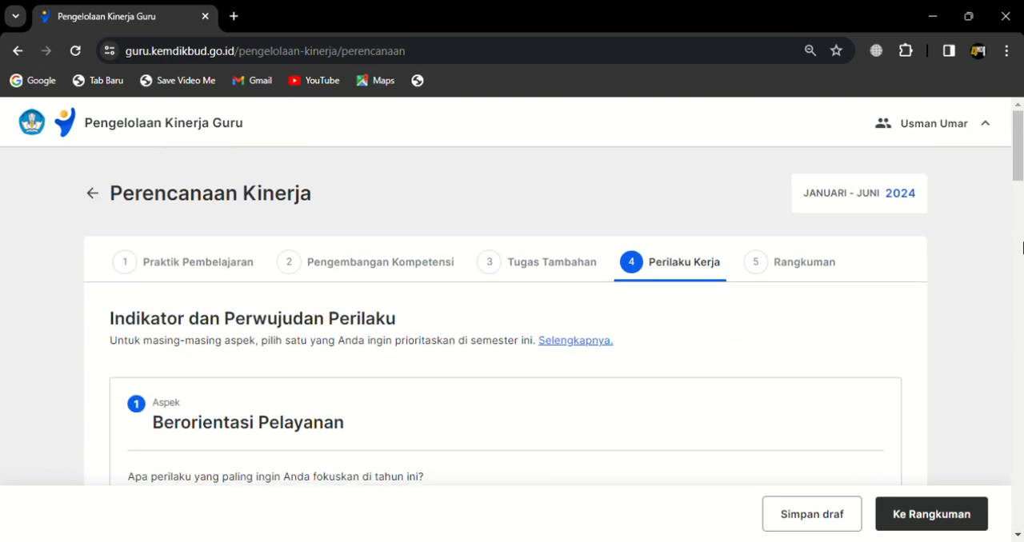
{"action": "scroll", "coordinate": [585, 356], "scroll_direction": "down", "scroll_amount": 20}
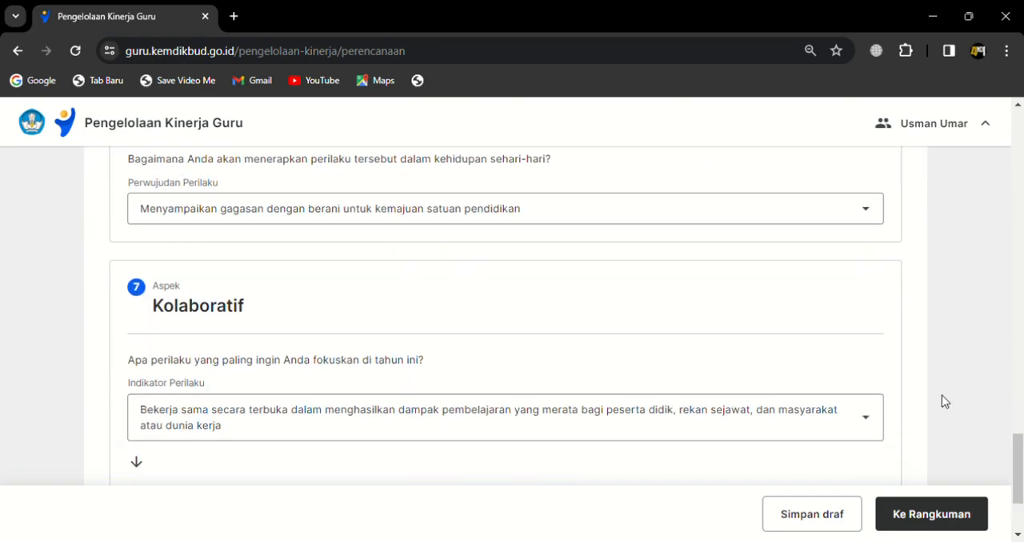
{"action": "left_click", "coordinate": [922, 516]}
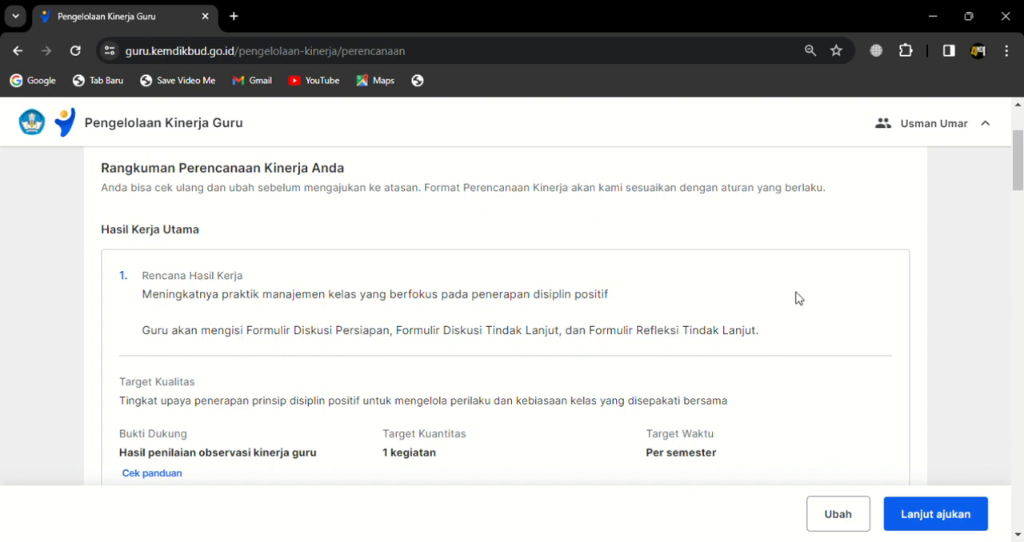
Step: Review Hasil Kerja Utama entries 1 to 5 in the Rangkuman, including their targets, supporting evidence and points
{"action": "scroll", "coordinate": [815, 288], "scroll_direction": "up", "scroll_amount": 2}
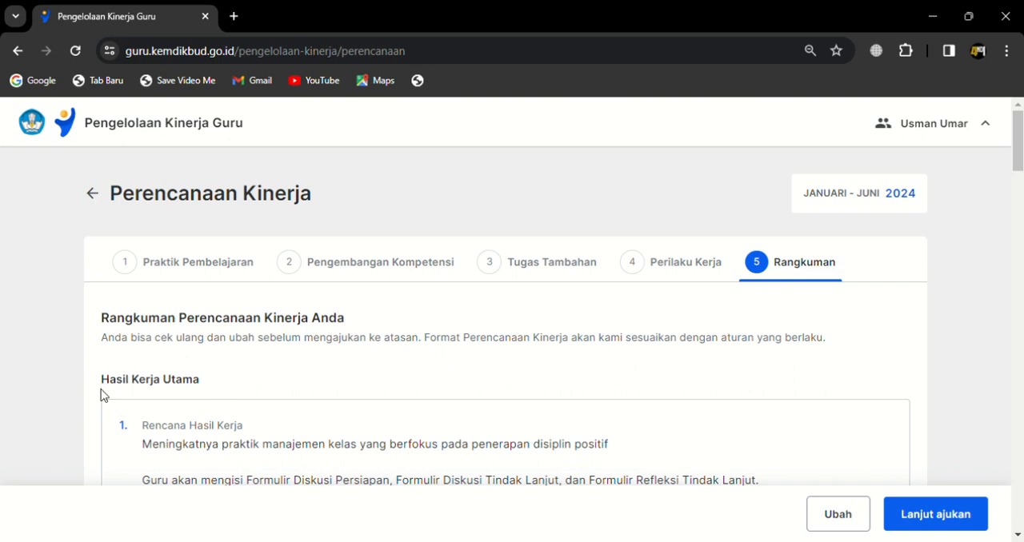
{"action": "scroll", "coordinate": [169, 393], "scroll_direction": "down", "scroll_amount": 2}
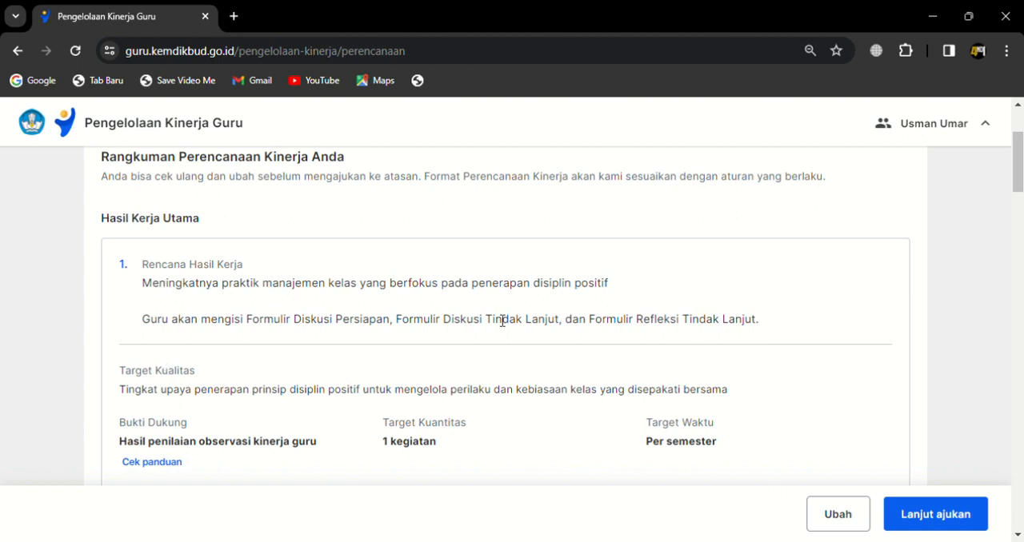
{"action": "scroll", "coordinate": [503, 320], "scroll_direction": "down", "scroll_amount": 3}
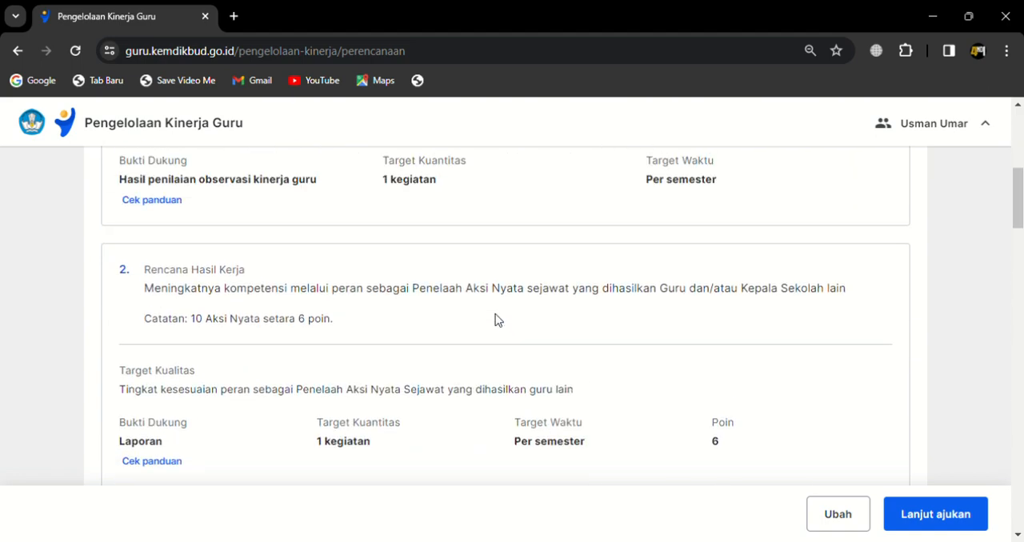
{"action": "scroll", "coordinate": [496, 320], "scroll_direction": "down", "scroll_amount": 4}
{"action": "scroll", "coordinate": [496, 320], "scroll_direction": "up", "scroll_amount": 3}
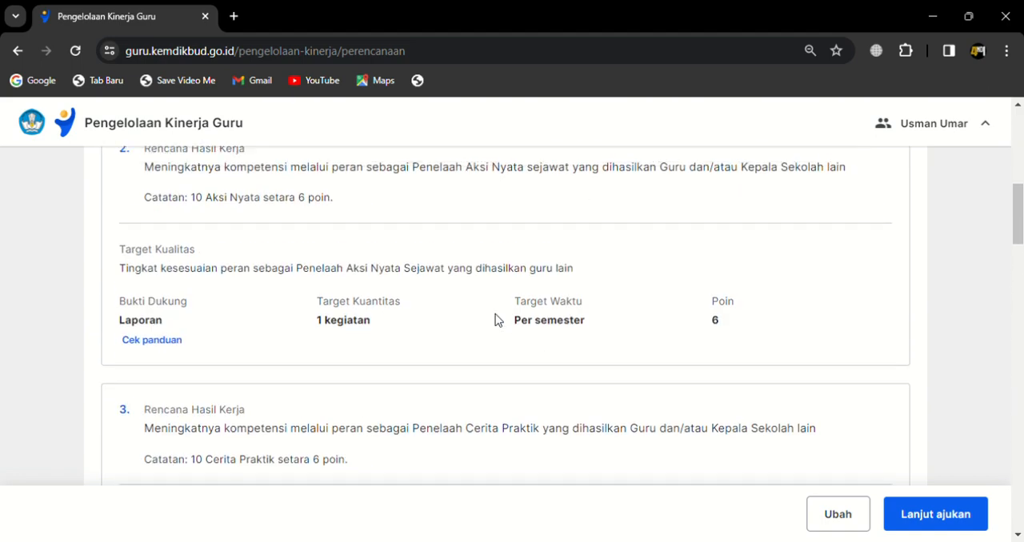
{"action": "scroll", "coordinate": [496, 320], "scroll_direction": "up", "scroll_amount": 4}
{"action": "scroll", "coordinate": [496, 320], "scroll_direction": "down", "scroll_amount": 6}
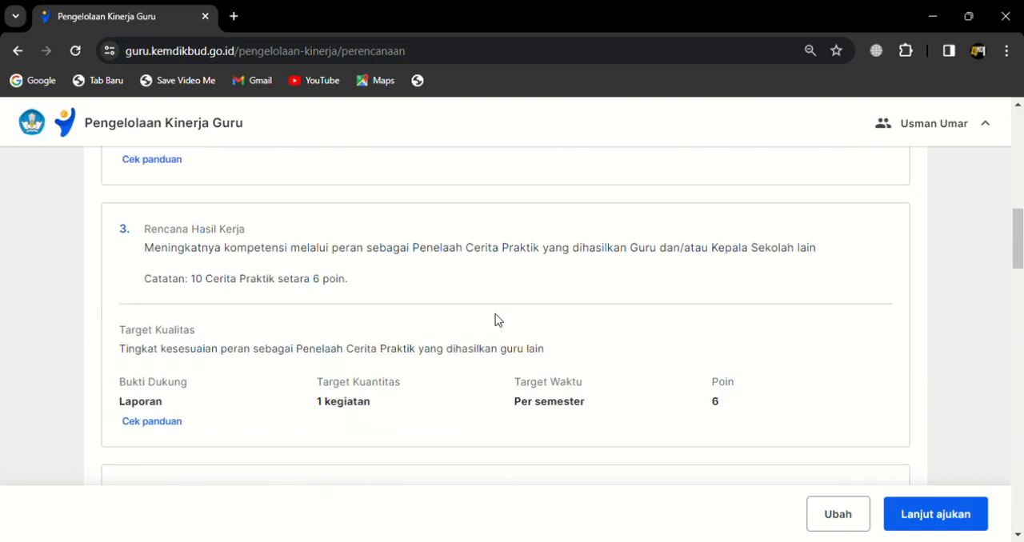
{"action": "scroll", "coordinate": [496, 320], "scroll_direction": "up", "scroll_amount": 5}
{"action": "scroll", "coordinate": [500, 320], "scroll_direction": "down", "scroll_amount": 4}
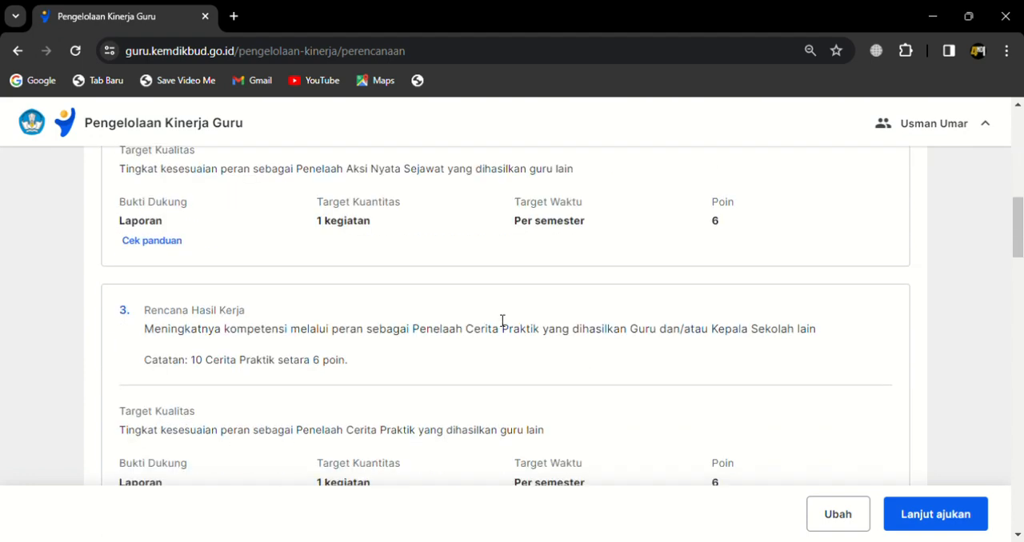
{"action": "scroll", "coordinate": [502, 320], "scroll_direction": "up", "scroll_amount": 5}
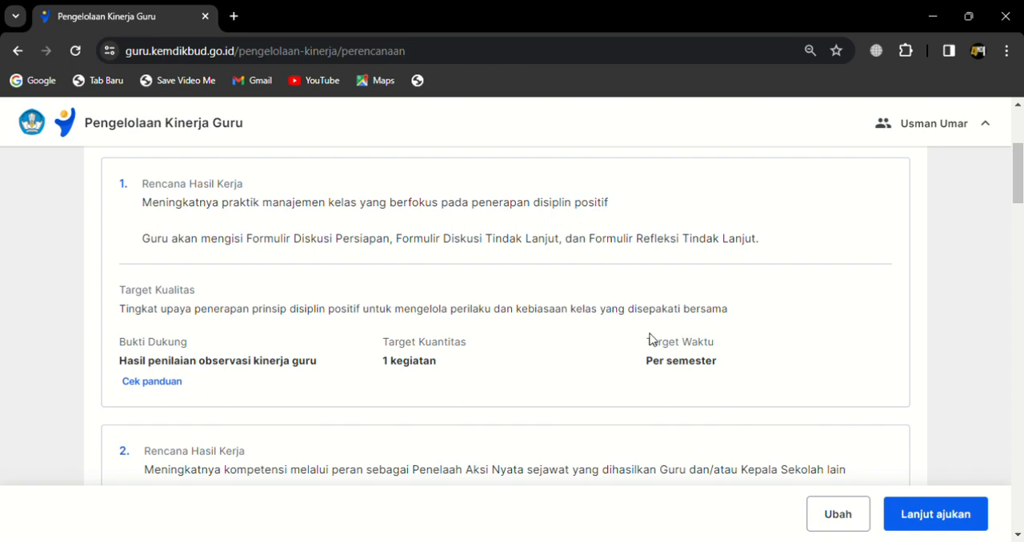
{"action": "scroll", "coordinate": [676, 382], "scroll_direction": "down", "scroll_amount": 3}
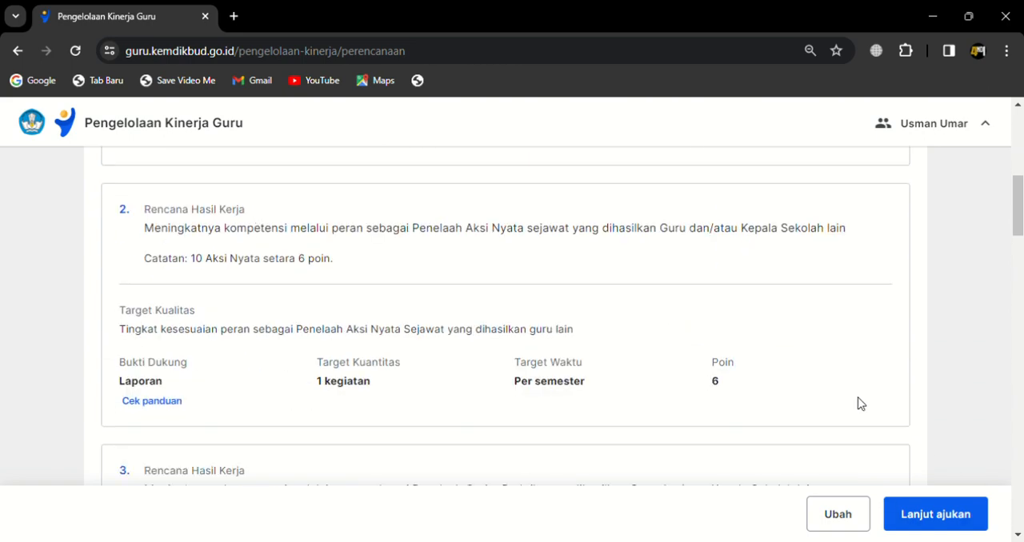
{"action": "scroll", "coordinate": [860, 404], "scroll_direction": "down", "scroll_amount": 3}
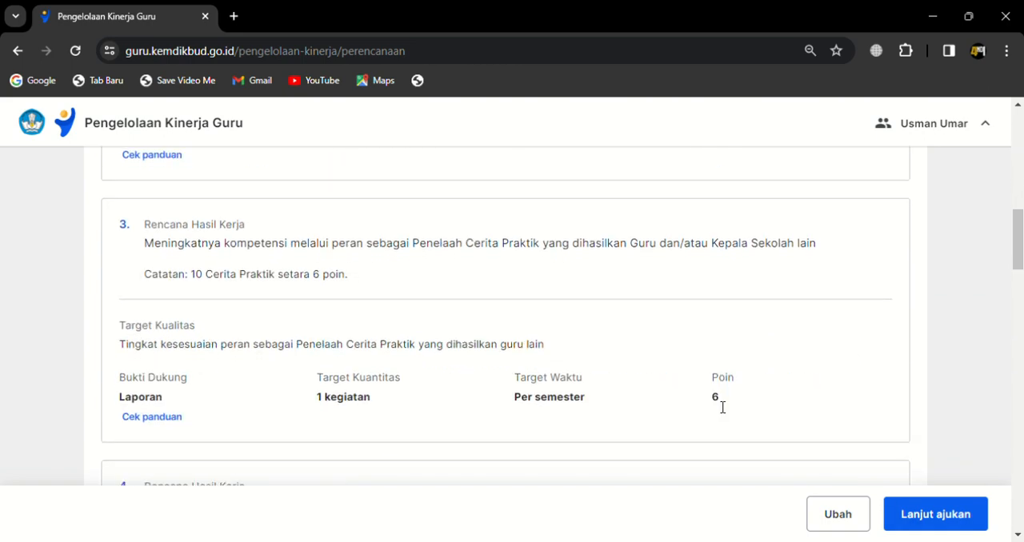
{"action": "scroll", "coordinate": [722, 408], "scroll_direction": "down", "scroll_amount": 3}
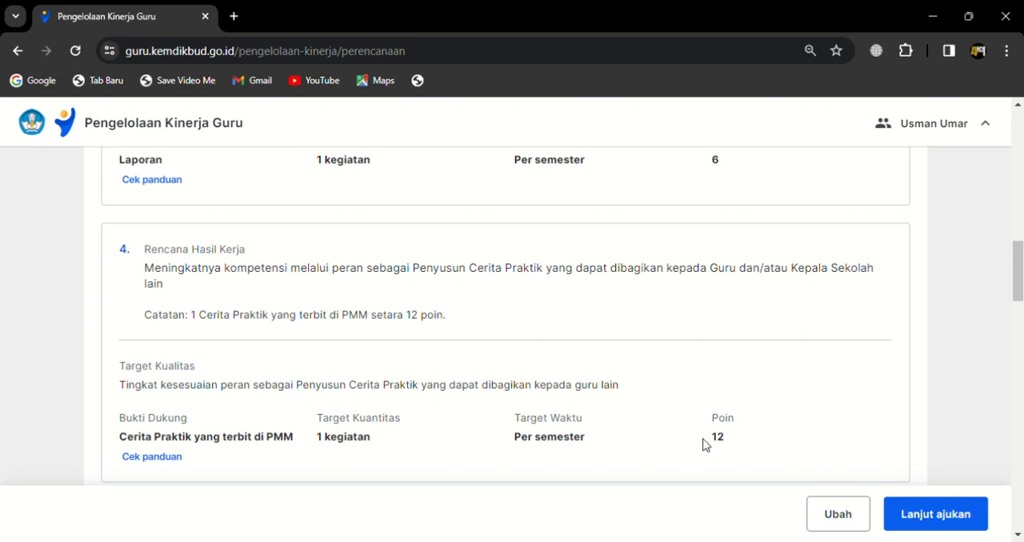
{"action": "scroll", "coordinate": [704, 444], "scroll_direction": "down", "scroll_amount": 3}
{"action": "scroll", "coordinate": [483, 391], "scroll_direction": "down", "scroll_amount": 1}
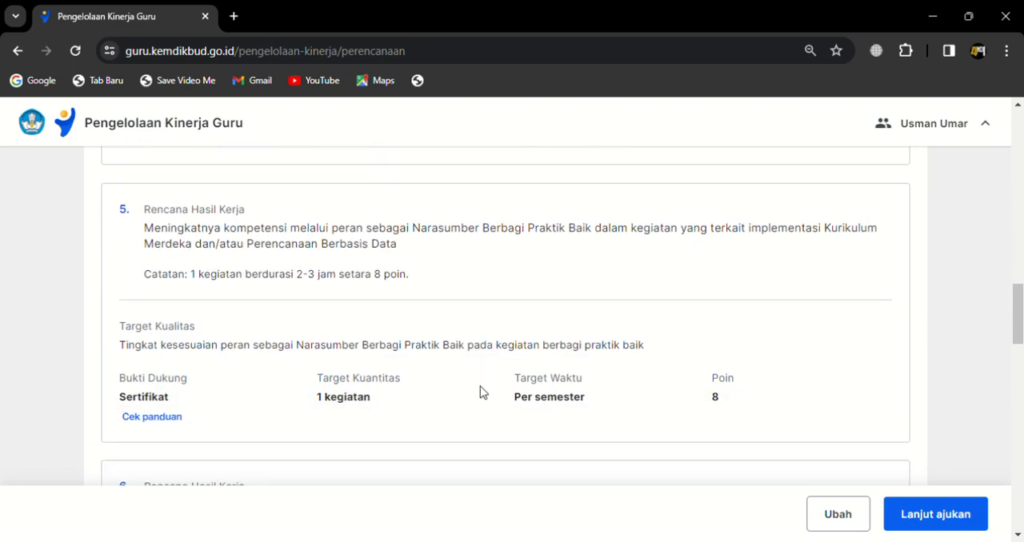
Step: Review the KOSP-related Hasil Kerja Utama entries 6 and 7 and the Guru Piket entry under Hasil Kerja Tambahan
{"action": "scroll", "coordinate": [482, 391], "scroll_direction": "down", "scroll_amount": 2}
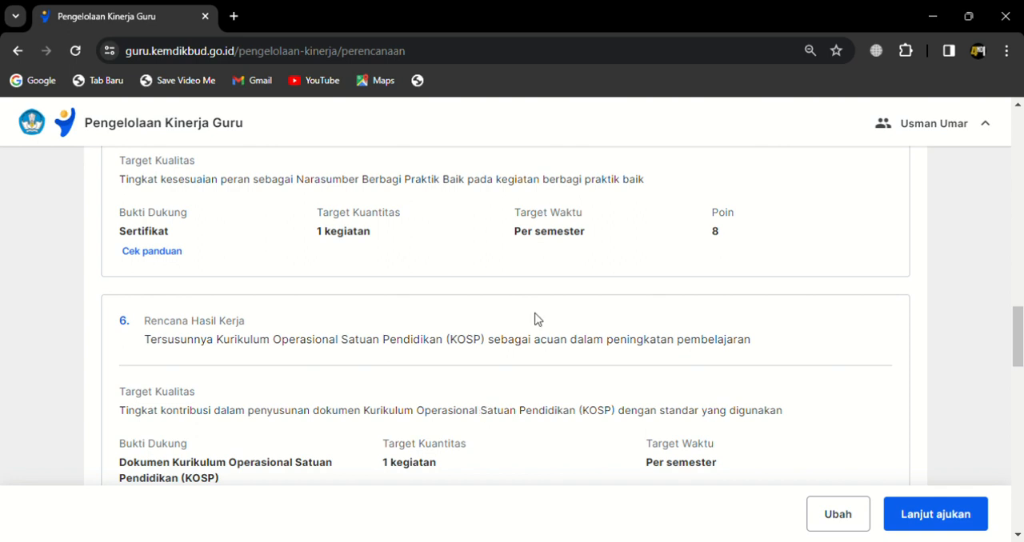
{"action": "scroll", "coordinate": [535, 319], "scroll_direction": "down", "scroll_amount": 3}
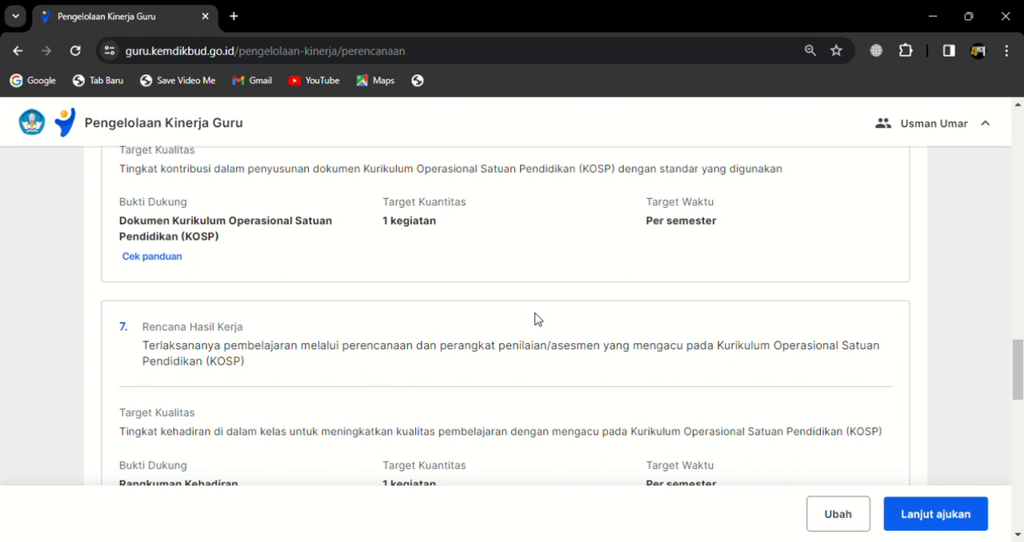
{"action": "scroll", "coordinate": [535, 320], "scroll_direction": "up", "scroll_amount": 1}
{"action": "scroll", "coordinate": [535, 320], "scroll_direction": "down", "scroll_amount": 2}
{"action": "scroll", "coordinate": [536, 319], "scroll_direction": "down", "scroll_amount": 1}
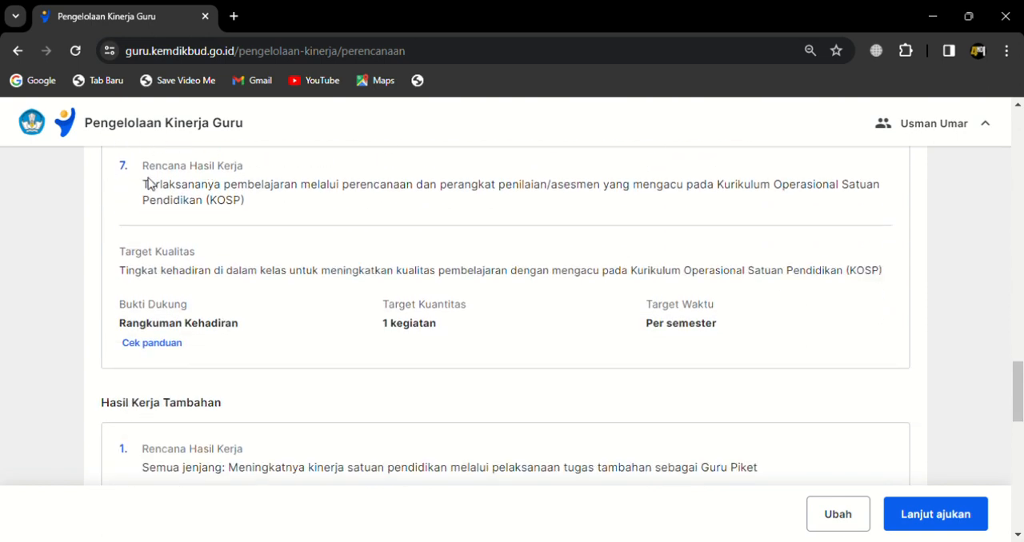
{"action": "scroll", "coordinate": [302, 328], "scroll_direction": "up", "scroll_amount": 1}
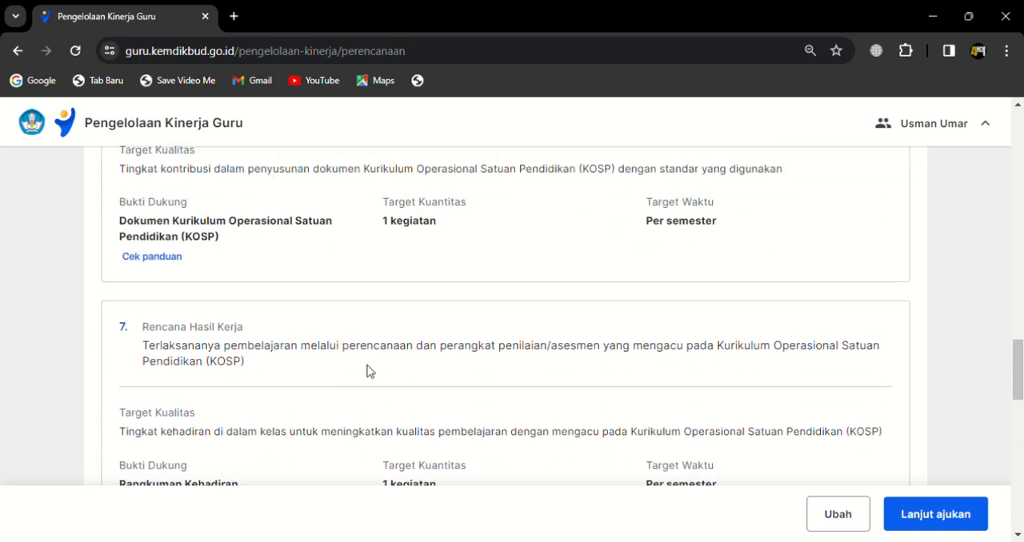
{"action": "scroll", "coordinate": [216, 318], "scroll_direction": "down", "scroll_amount": 5}
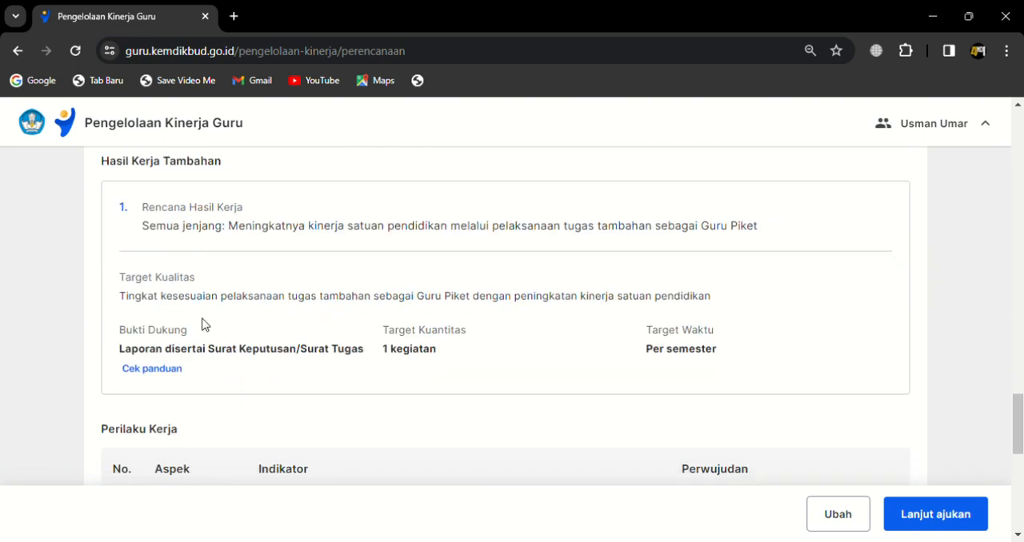
{"action": "scroll", "coordinate": [194, 220], "scroll_direction": "up", "scroll_amount": 2}
{"action": "scroll", "coordinate": [185, 256], "scroll_direction": "down", "scroll_amount": 1}
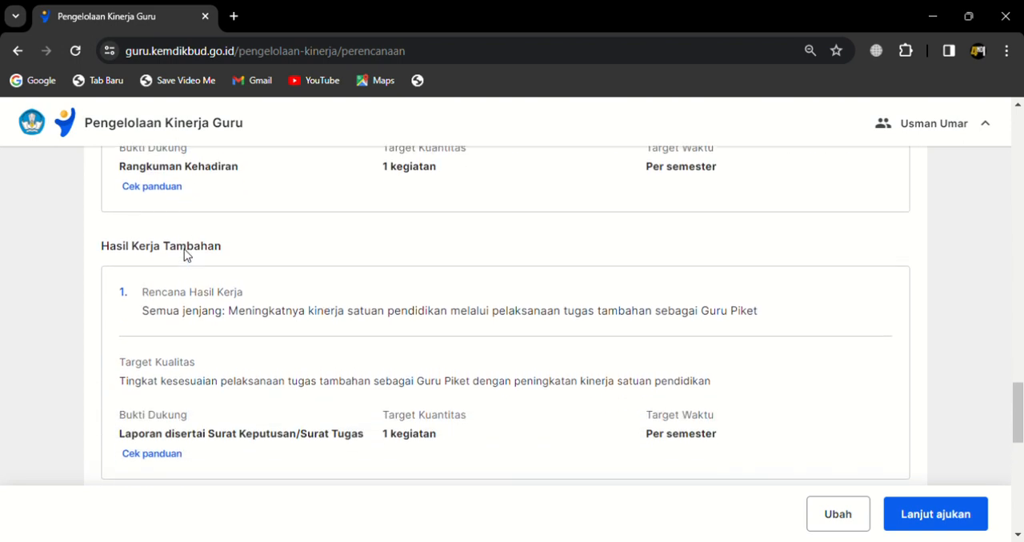
Step: Review the seven Perilaku Kerja aspects in the Rangkuman with their Indikator and Perwujudan, and recheck the first Hasil Kerja Utama entry
{"action": "scroll", "coordinate": [176, 297], "scroll_direction": "down", "scroll_amount": 1}
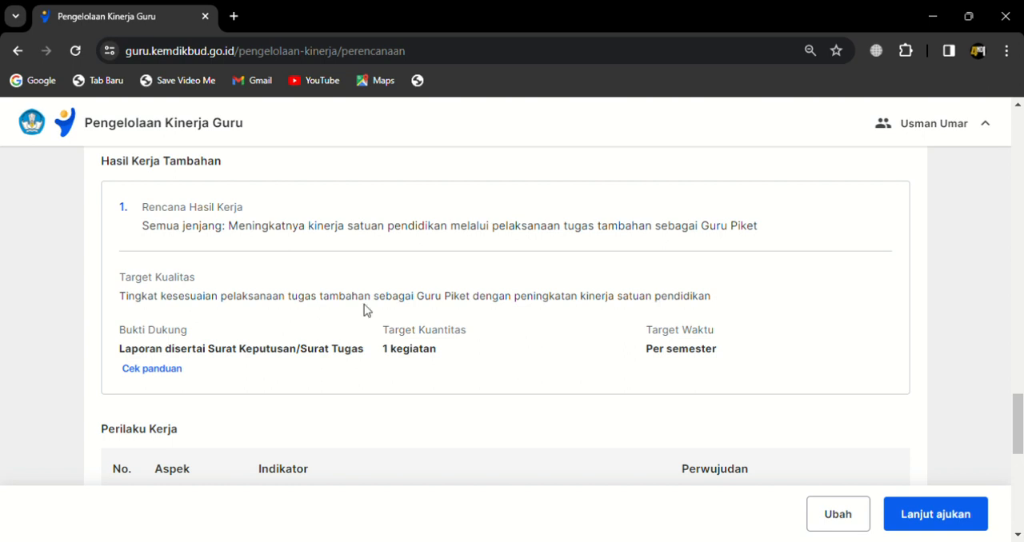
{"action": "scroll", "coordinate": [286, 328], "scroll_direction": "down", "scroll_amount": 3}
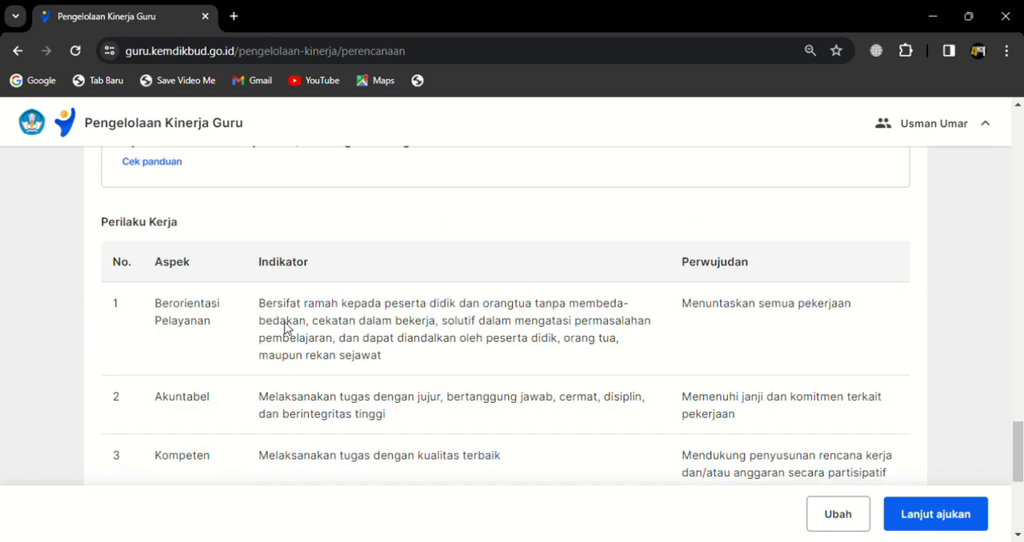
{"action": "scroll", "coordinate": [290, 327], "scroll_direction": "up", "scroll_amount": 2}
{"action": "scroll", "coordinate": [240, 340], "scroll_direction": "down", "scroll_amount": 2}
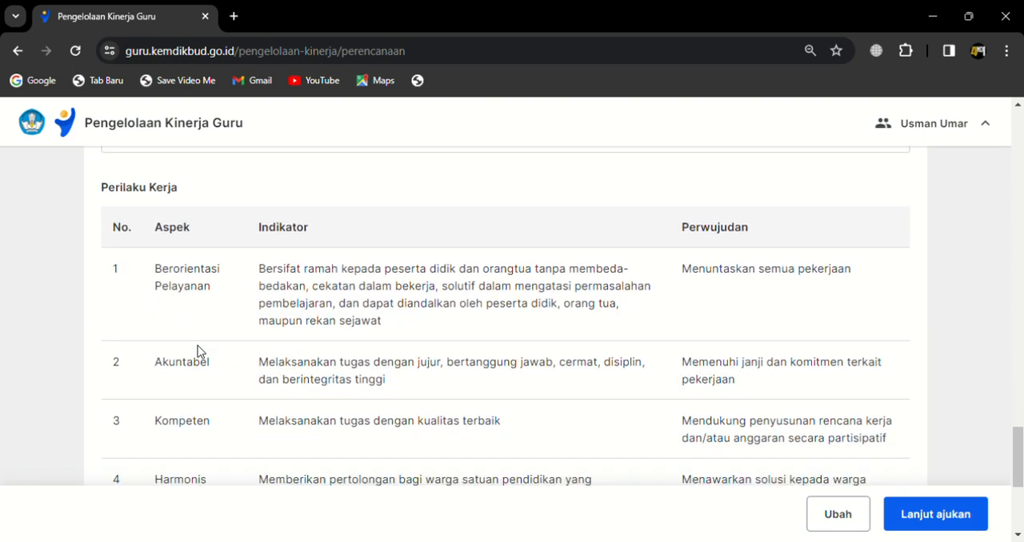
{"action": "scroll", "coordinate": [198, 346], "scroll_direction": "down", "scroll_amount": 4}
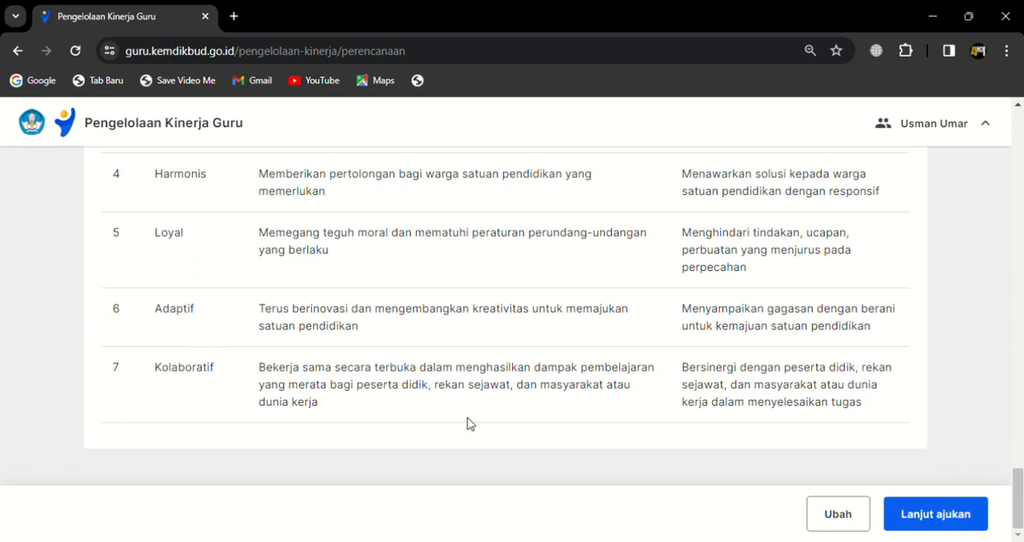
{"action": "scroll", "coordinate": [469, 423], "scroll_direction": "up", "scroll_amount": 6}
{"action": "scroll", "coordinate": [469, 422], "scroll_direction": "up", "scroll_amount": 10}
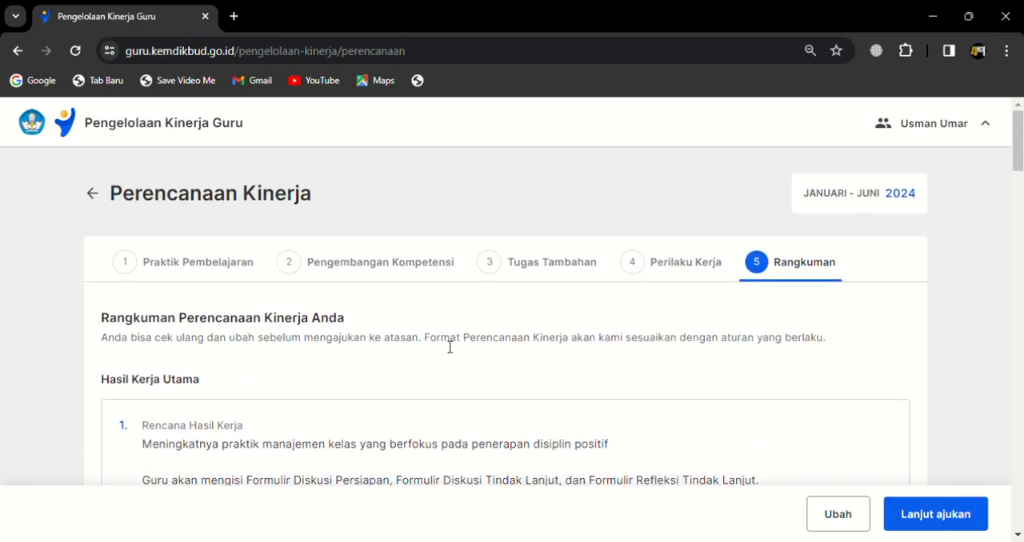
{"action": "scroll", "coordinate": [449, 347], "scroll_direction": "down", "scroll_amount": 1}
{"action": "scroll", "coordinate": [443, 344], "scroll_direction": "down", "scroll_amount": 1}
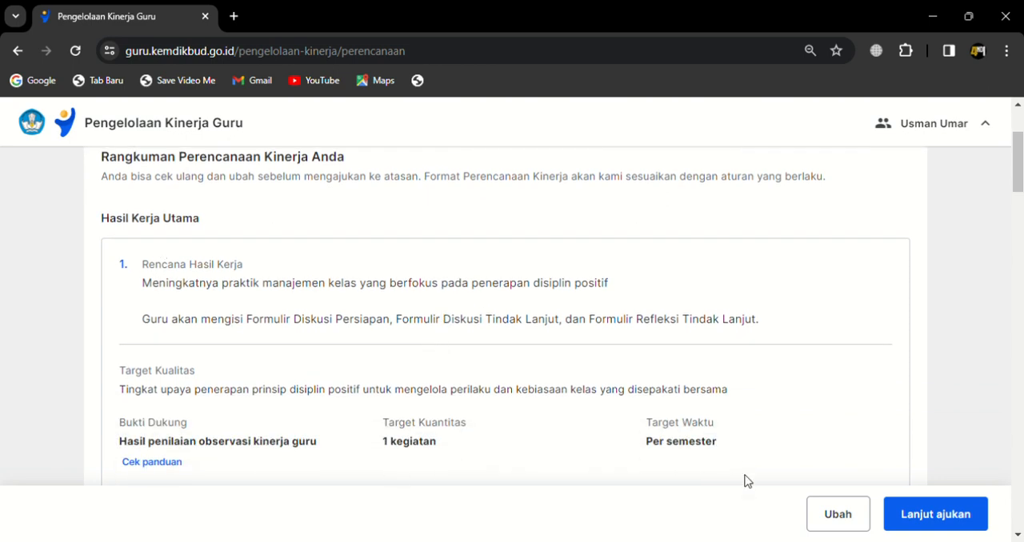
Step: Reopen the performance plan for changes and look over the indicator options under Praktik Pembelajaran
{"action": "left_click", "coordinate": [835, 516]}
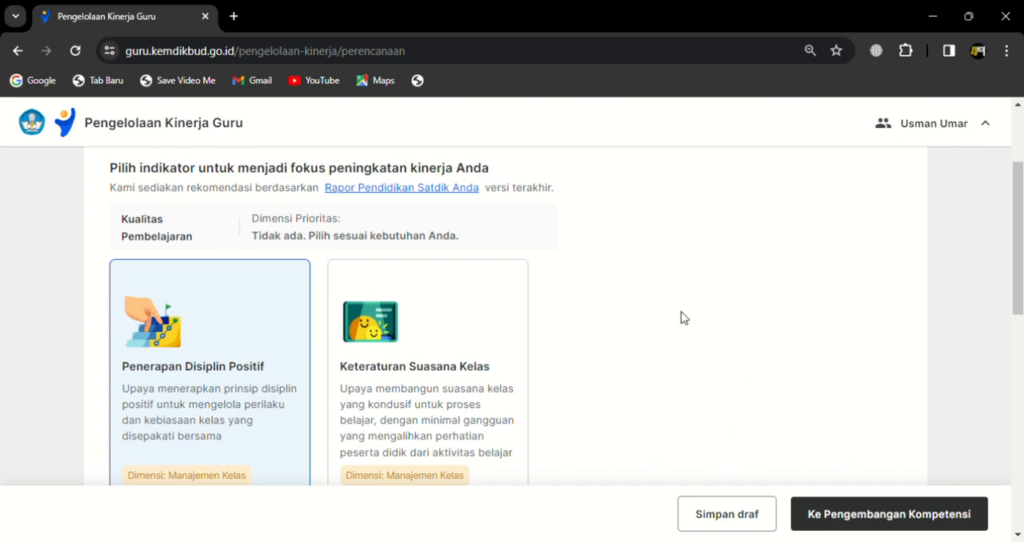
{"action": "scroll", "coordinate": [456, 304], "scroll_direction": "down", "scroll_amount": 6}
{"action": "scroll", "coordinate": [460, 307], "scroll_direction": "down", "scroll_amount": 2}
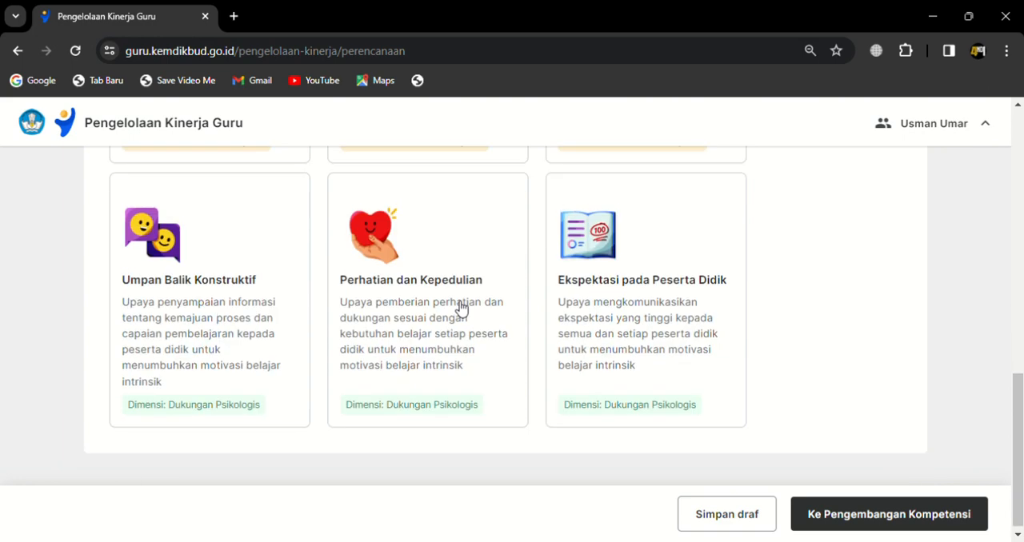
{"action": "scroll", "coordinate": [395, 318], "scroll_direction": "up", "scroll_amount": 3}
{"action": "scroll", "coordinate": [425, 318], "scroll_direction": "up", "scroll_amount": 8}
{"action": "scroll", "coordinate": [560, 344], "scroll_direction": "down", "scroll_amount": 5}
{"action": "scroll", "coordinate": [671, 364], "scroll_direction": "up", "scroll_amount": 2}
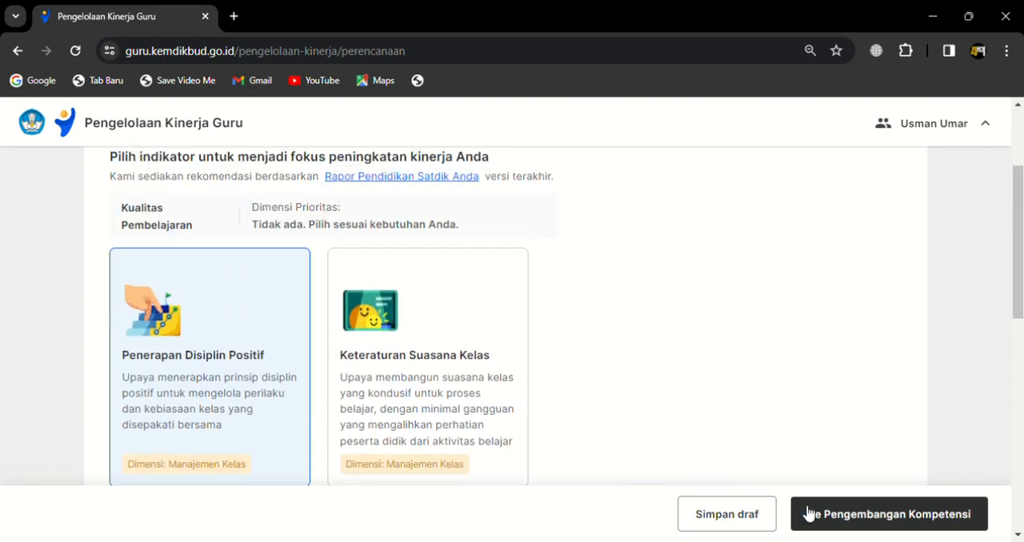
Step: Go through Pengembangan Kompetensi, Tugas Tambahan and Perilaku Kerja with their existing choices and return to the Rangkuman
{"action": "left_click", "coordinate": [850, 516]}
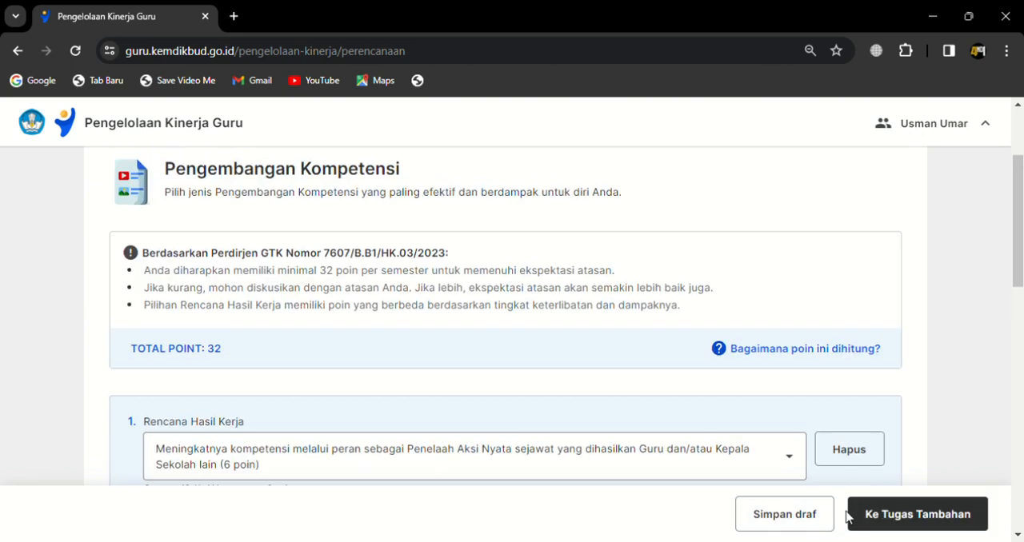
{"action": "scroll", "coordinate": [668, 388], "scroll_direction": "down", "scroll_amount": 4}
{"action": "left_click", "coordinate": [903, 529]}
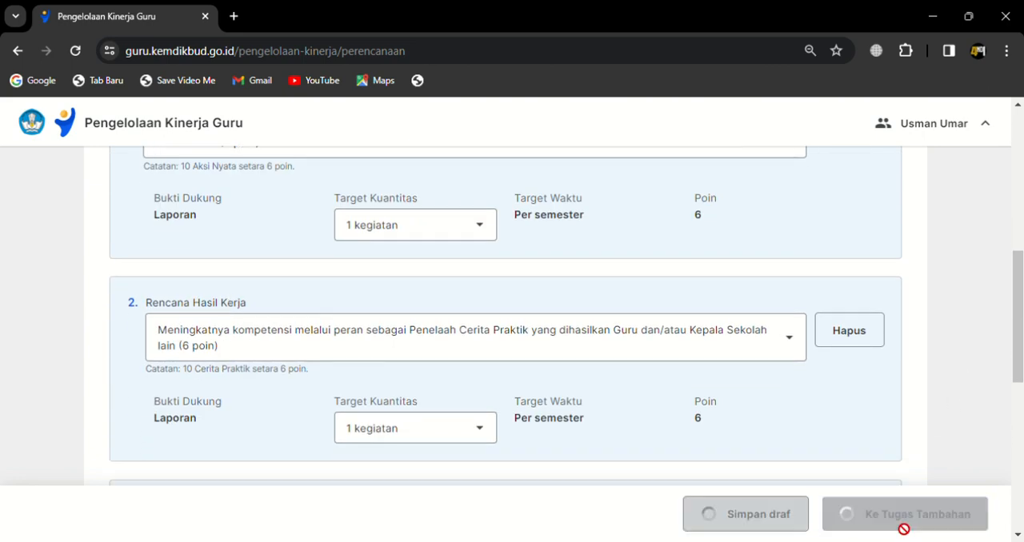
{"action": "left_click", "coordinate": [935, 514]}
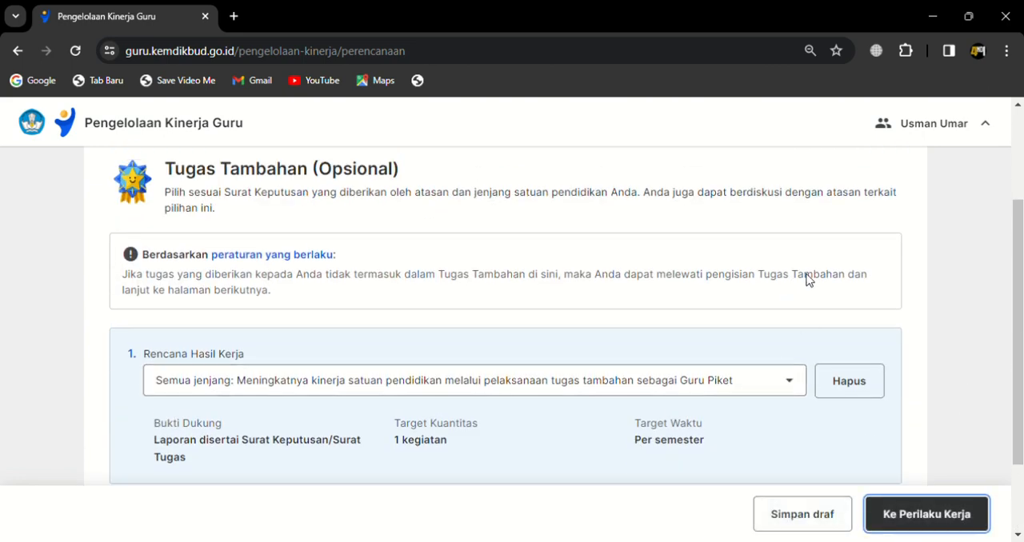
{"action": "scroll", "coordinate": [712, 384], "scroll_direction": "down", "scroll_amount": 10}
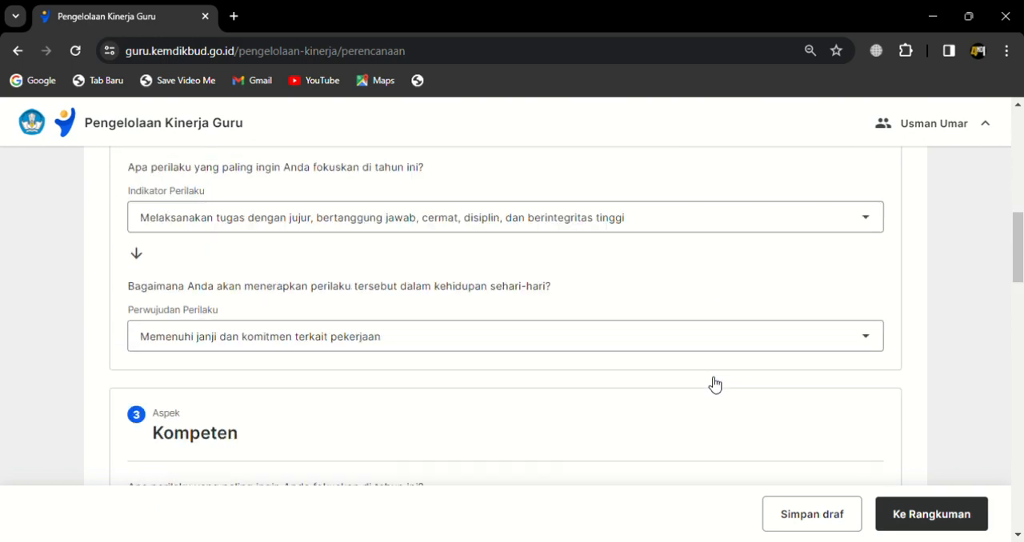
{"action": "left_click", "coordinate": [949, 519]}
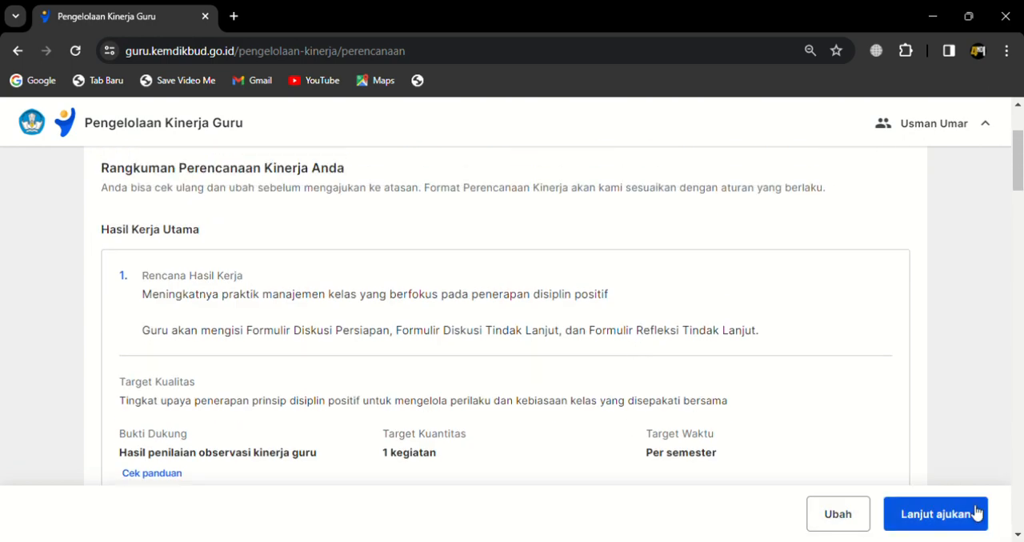
Step: Bring up the confirmation for submitting the Perencanaan Kinerja to the superior, read it, and dismiss it without submitting
{"action": "scroll", "coordinate": [964, 500], "scroll_direction": "down", "scroll_amount": 18}
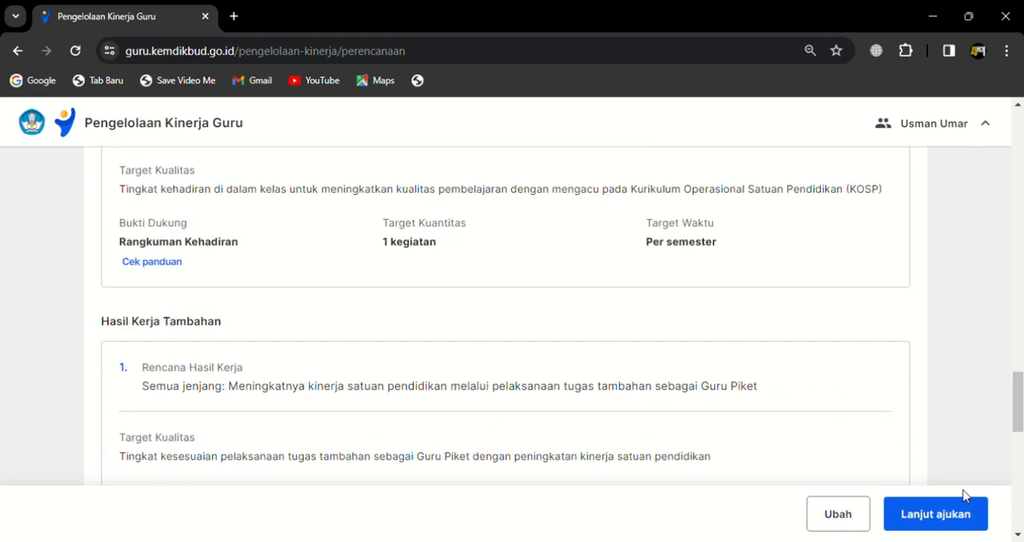
{"action": "scroll", "coordinate": [964, 496], "scroll_direction": "down", "scroll_amount": 10}
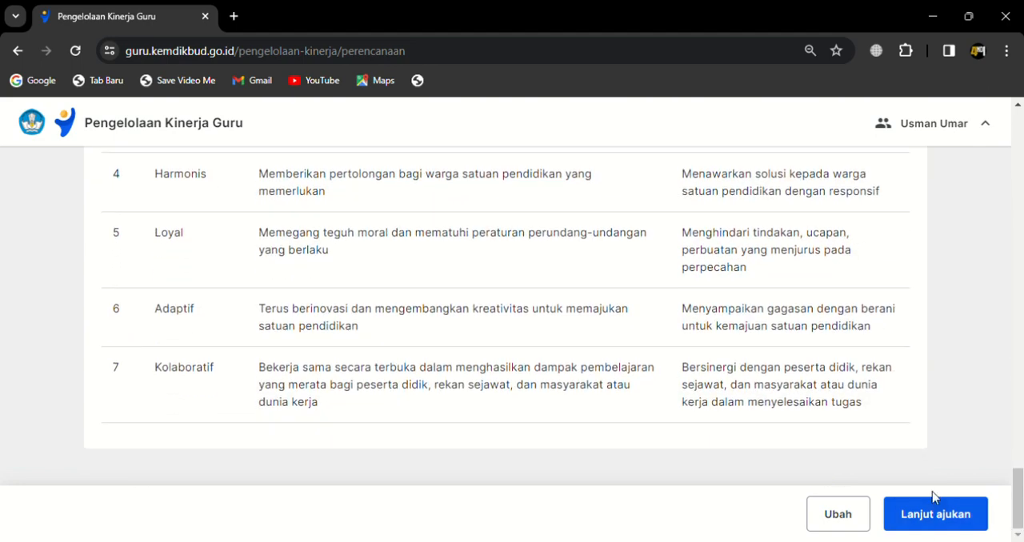
{"action": "left_click", "coordinate": [935, 522]}
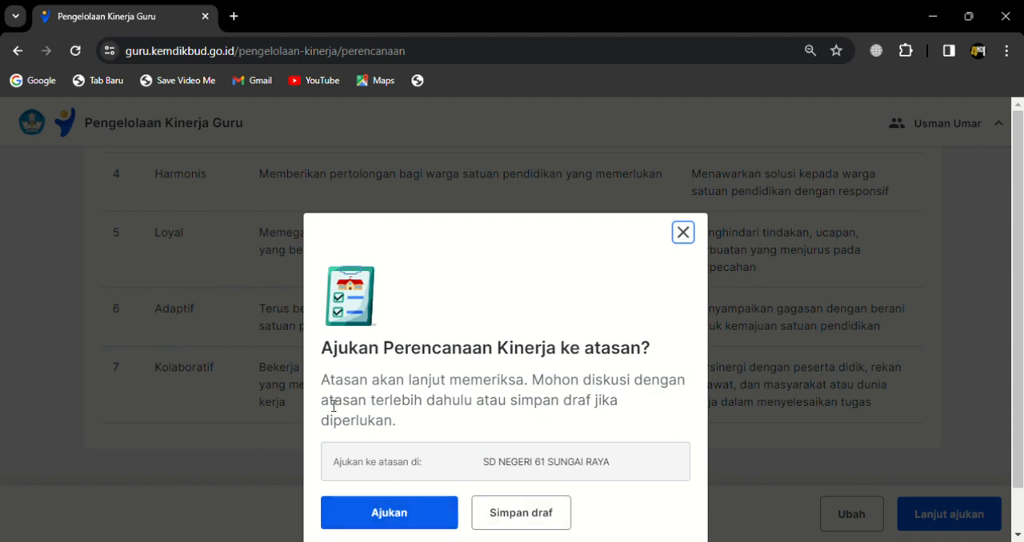
{"action": "scroll", "coordinate": [1022, 295], "scroll_direction": "down", "scroll_amount": 1}
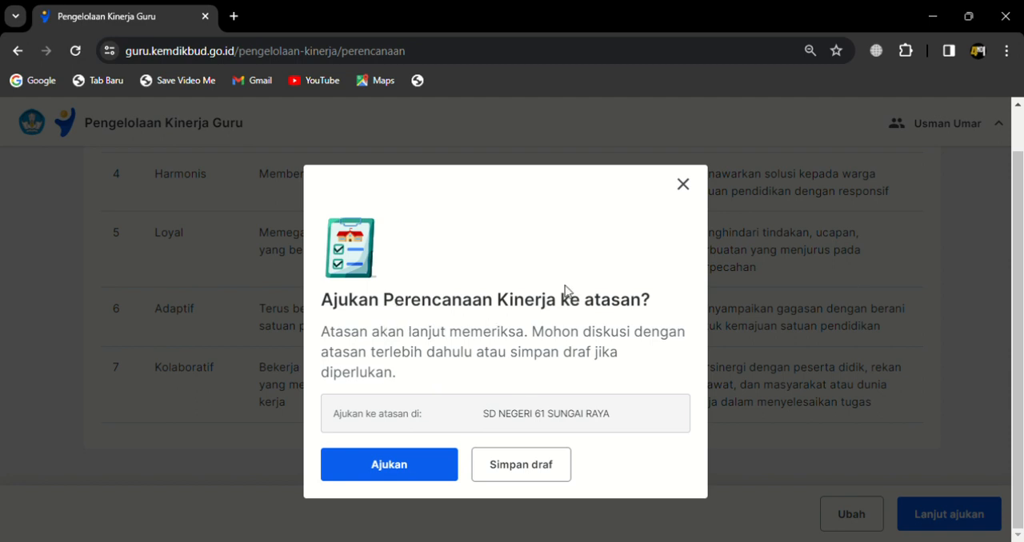
{"action": "left_click", "coordinate": [685, 185]}
Step: Leave the January–June 2024 Perencanaan Kinerja, saving it as a draft on exit
{"action": "scroll", "coordinate": [557, 132], "scroll_direction": "up", "scroll_amount": 15}
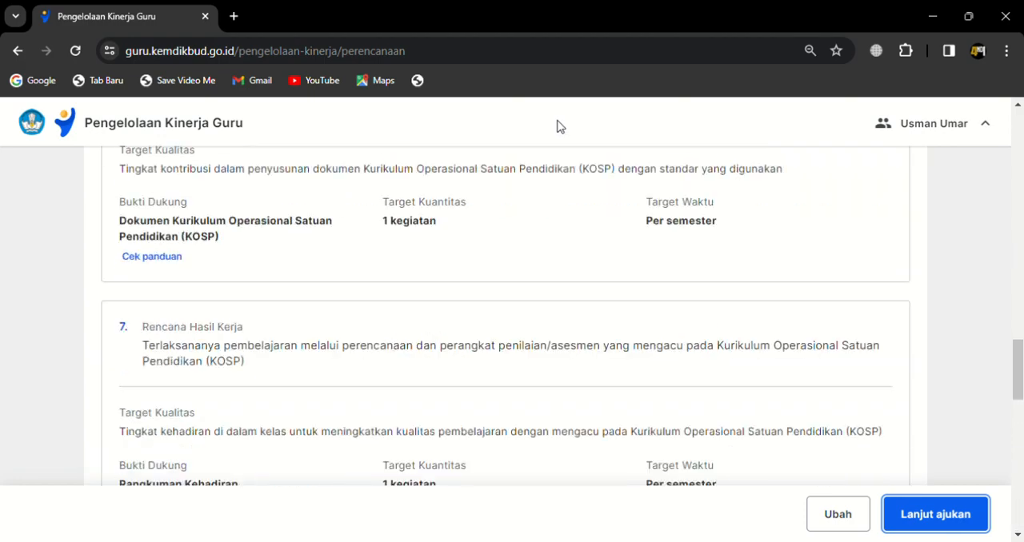
{"action": "scroll", "coordinate": [647, 425], "scroll_direction": "up", "scroll_amount": 10}
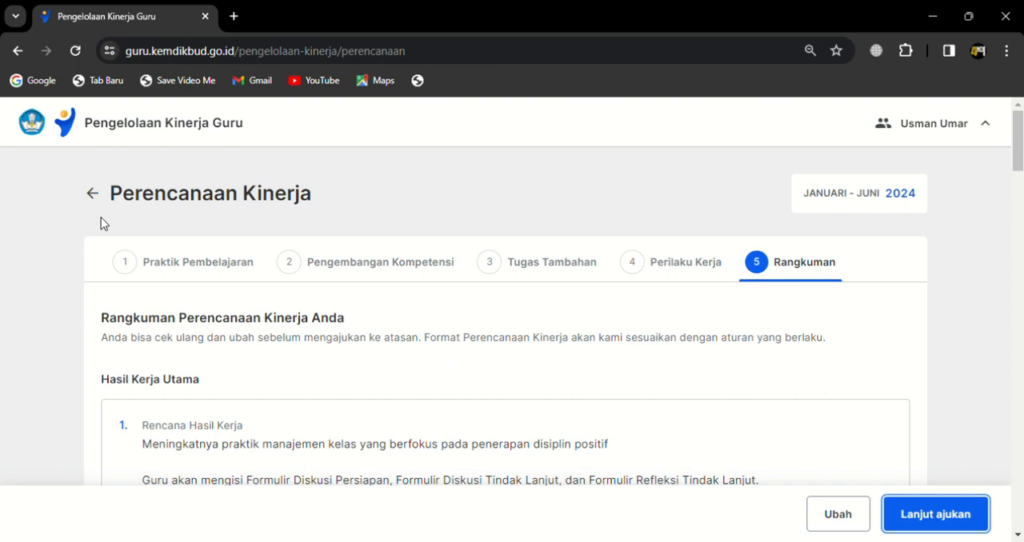
{"action": "left_click", "coordinate": [94, 195]}
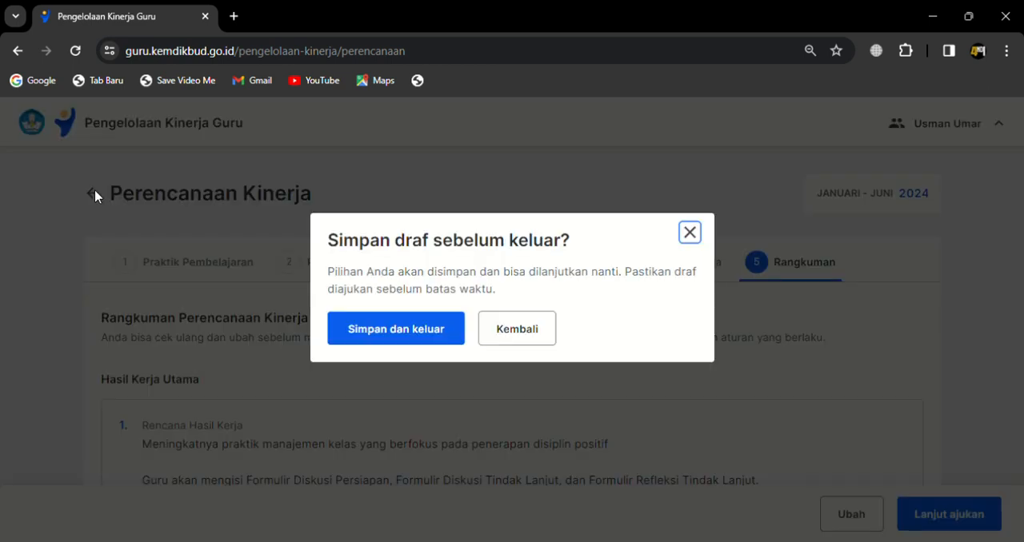
{"action": "left_click", "coordinate": [410, 340]}
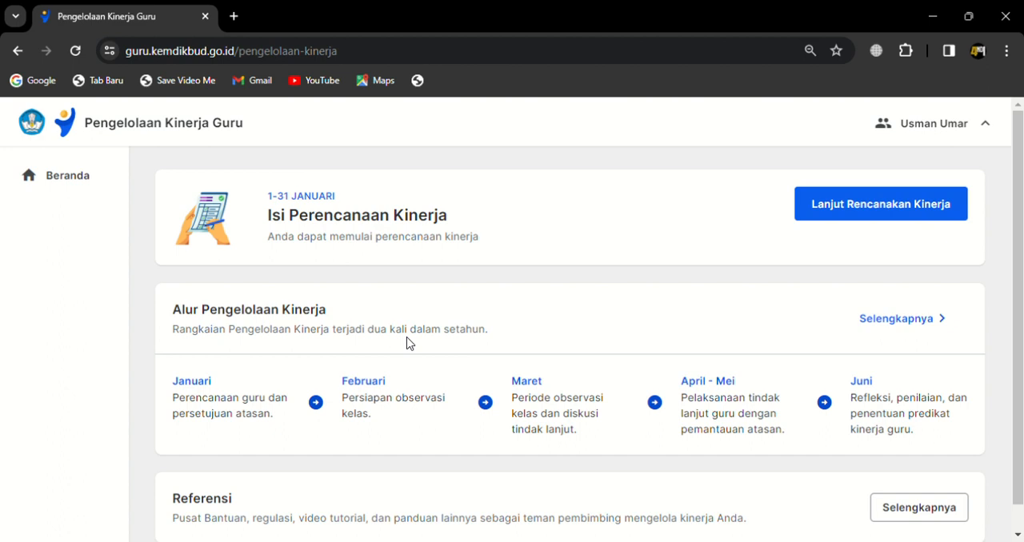